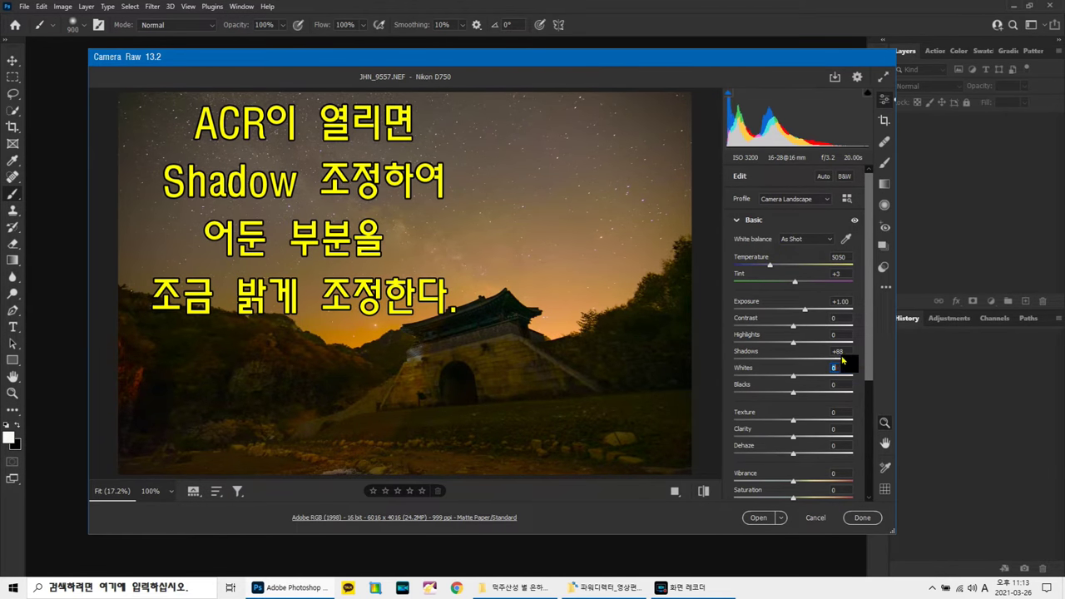
- Open the raw photo from Camera Raw as an editable image and duplicate its background layer
click(784, 522)
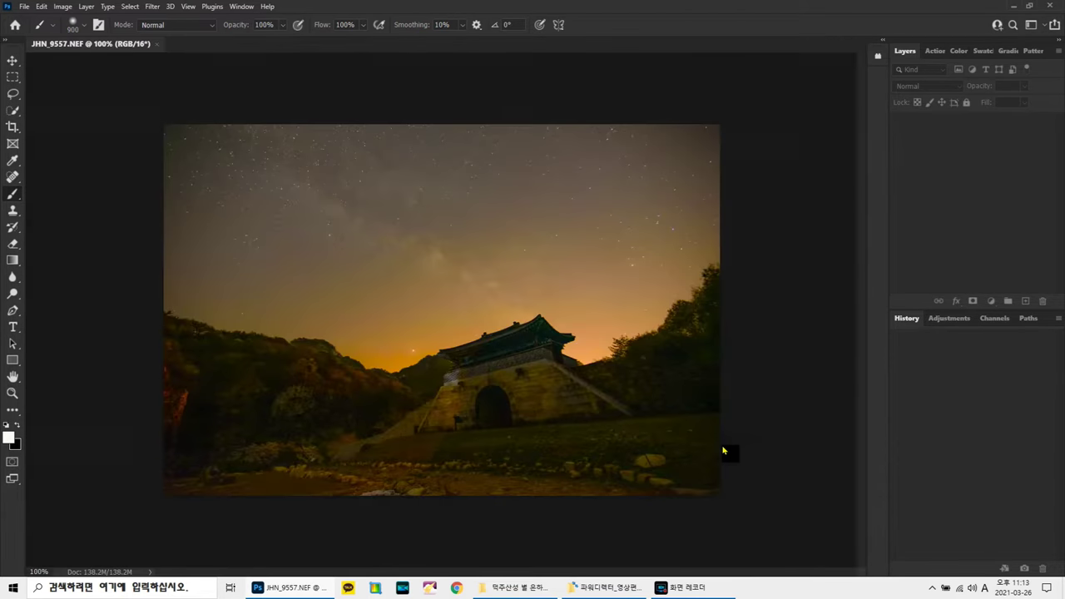
key(ctrl+j)
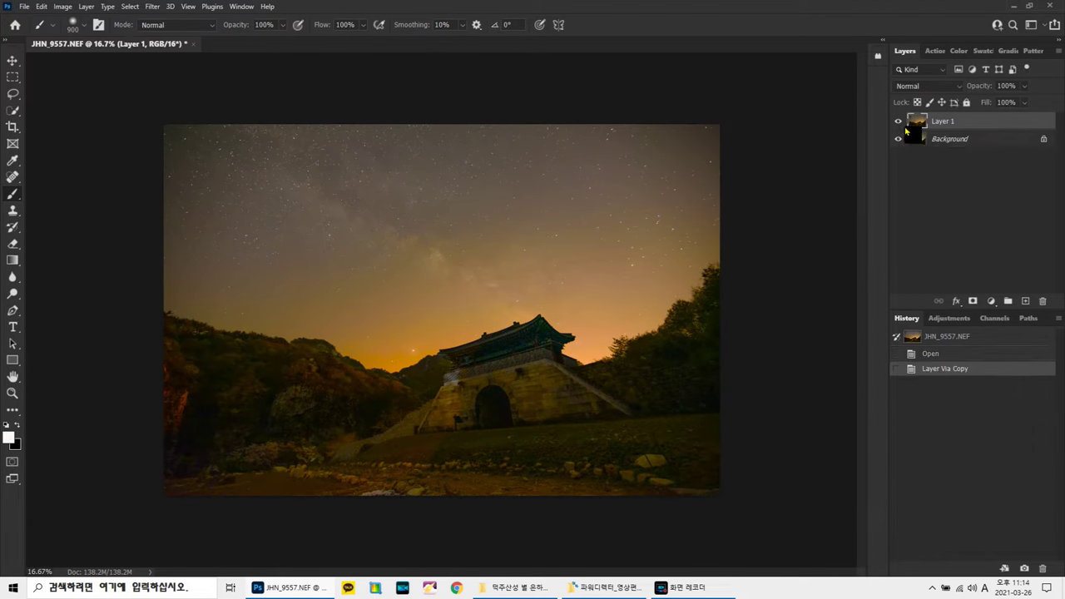
- Apply a contrast-boosting S-curve to the duplicate layer, raising the point at input 118 and lowering input 60 to output 45
key(ctrl+m)
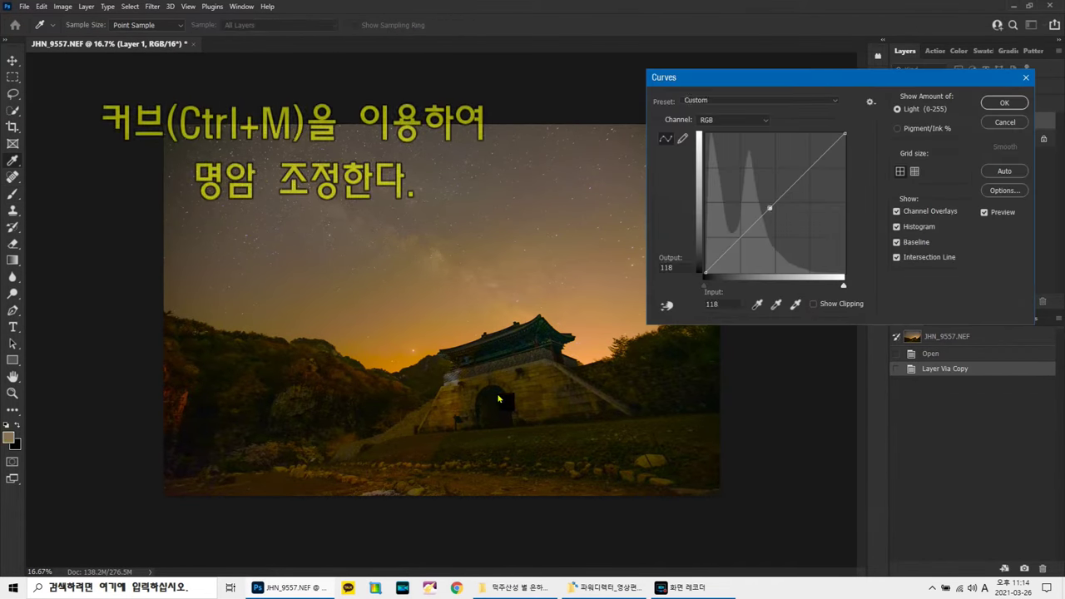
click(772, 211)
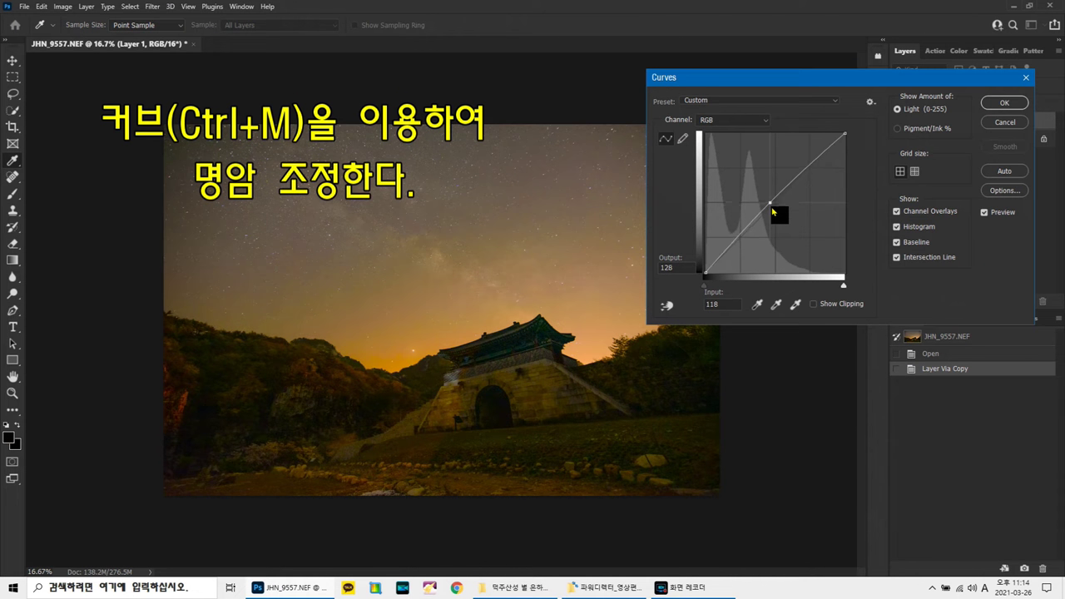
key(Down)
key(Down)
key(Down)
key(Down)
key(Down)
key(Down)
key(Down)
key(Down)
key(Down)
key(Down)
key(Down)
key(Down)
key(Down)
key(Down)
key(Down)
key(Down)
key(Down)
key(Down)
key(Down)
key(Down)
key(Up)
key(Up)
key(Up)
key(Up)
key(Up)
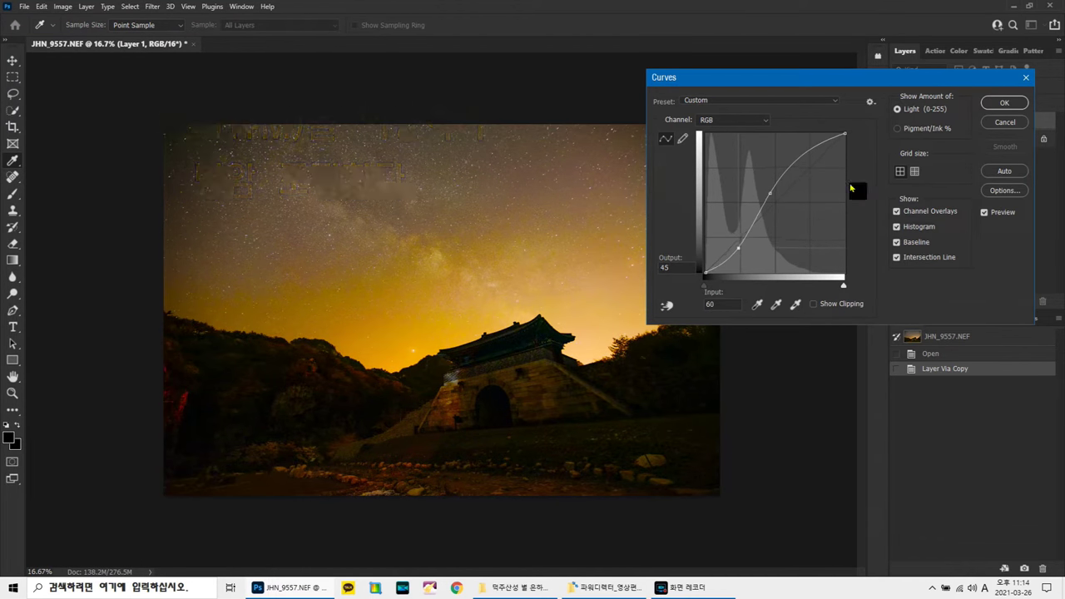
click(993, 104)
- Quick-select the hills, fortress and ground, erase them from the curve-adjusted layer, and merge that layer into the background
key(w)
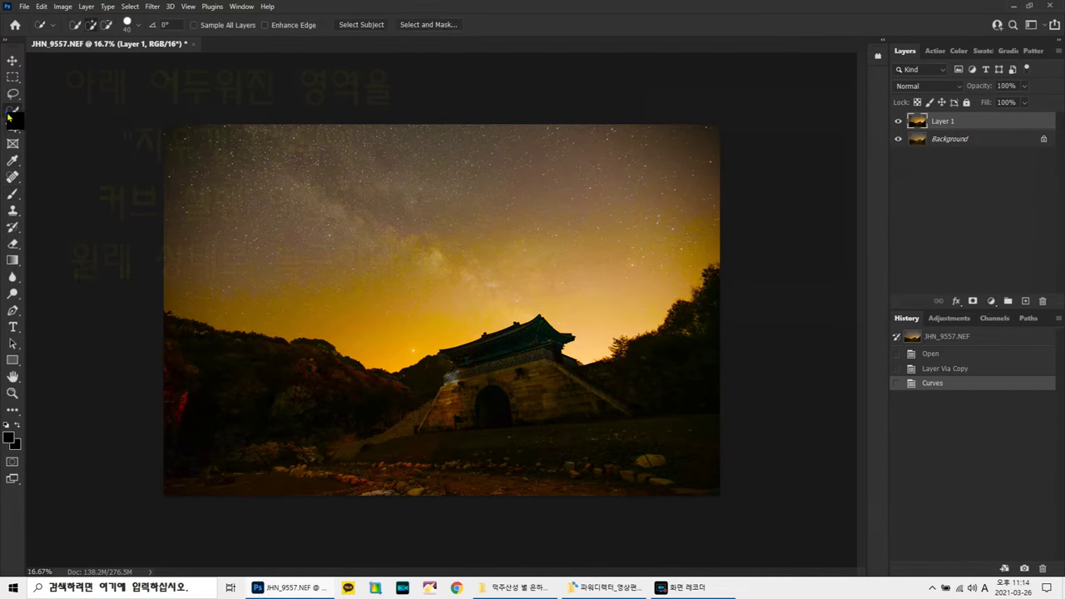
mouse_move(303, 393)
mouse_down()
mouse_move(651, 411)
mouse_move(717, 325)
mouse_up()
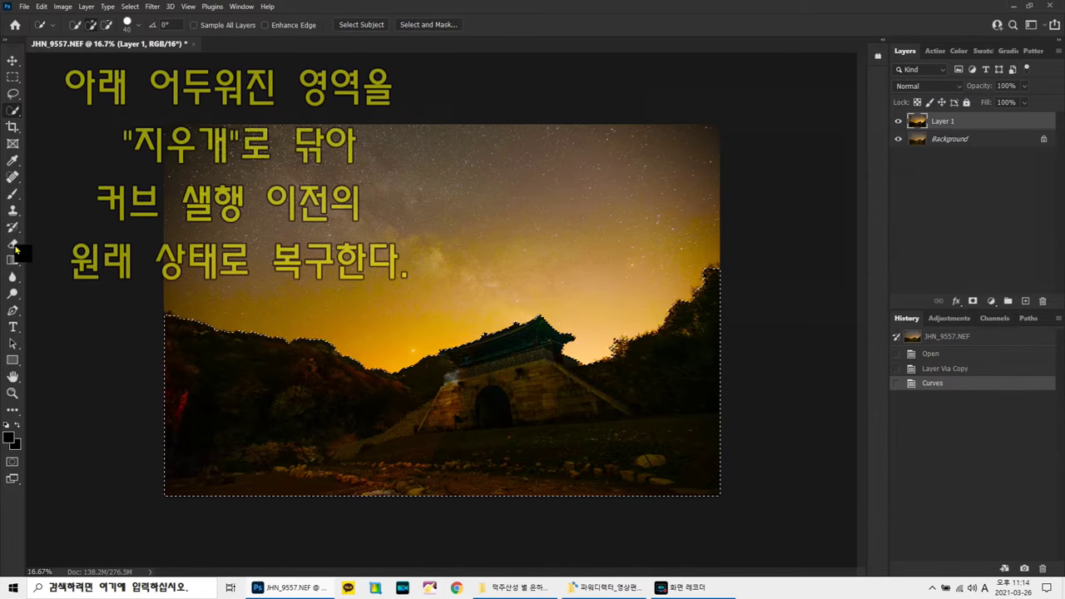
key(e)
mouse_move(79, 319)
mouse_down()
mouse_move(458, 373)
mouse_move(385, 408)
mouse_move(412, 460)
mouse_move(563, 431)
mouse_move(371, 475)
mouse_move(176, 475)
mouse_move(522, 385)
mouse_move(742, 386)
mouse_move(101, 505)
mouse_move(781, 295)
mouse_move(751, 504)
mouse_move(766, 464)
mouse_up()
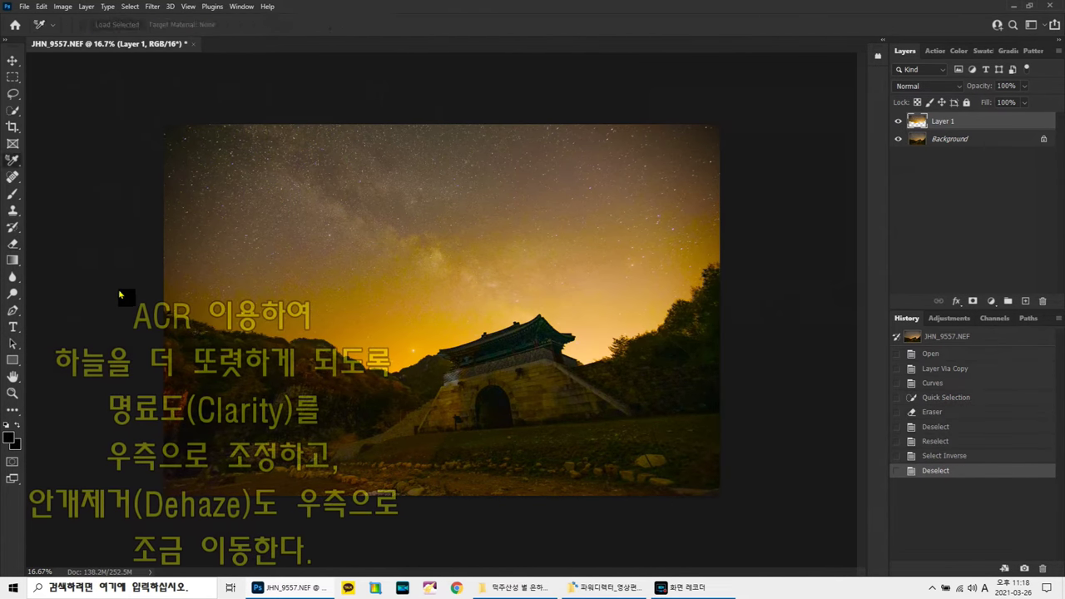
key(ctrl+e)
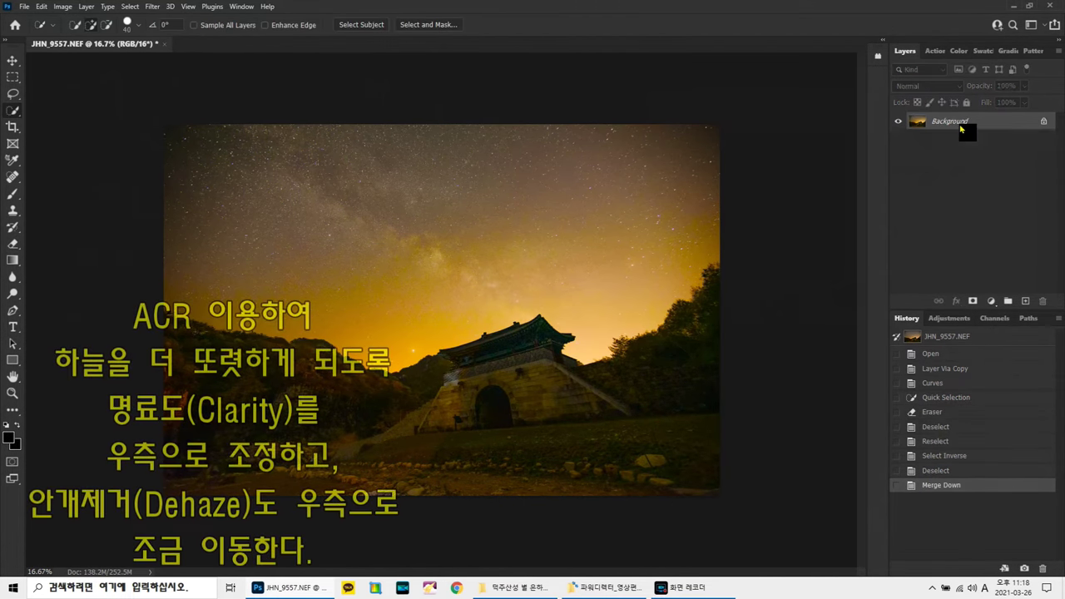
- Duplicate the background and apply the Camera Raw Filter to the selected sky with Clarity +57 and increased Dehaze and Contrast
key(ctrl+j)
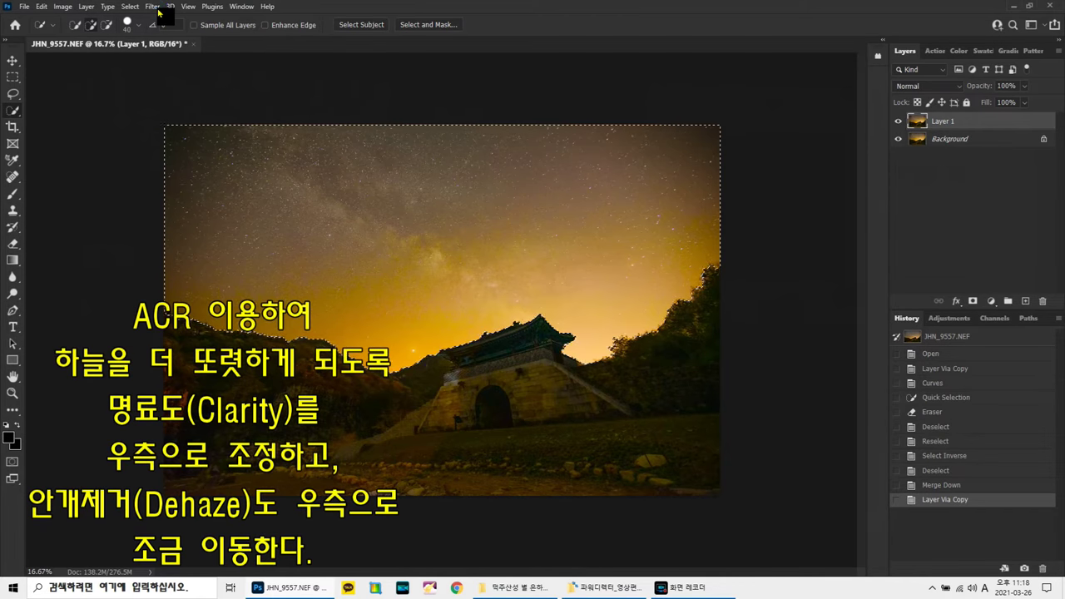
click(154, 7)
click(197, 98)
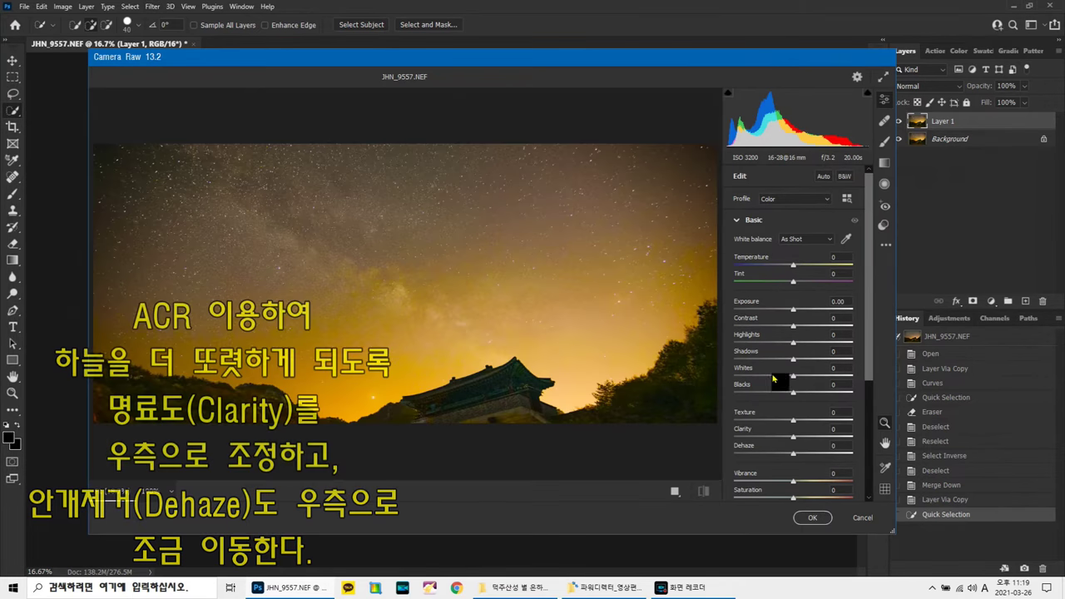
click(828, 438)
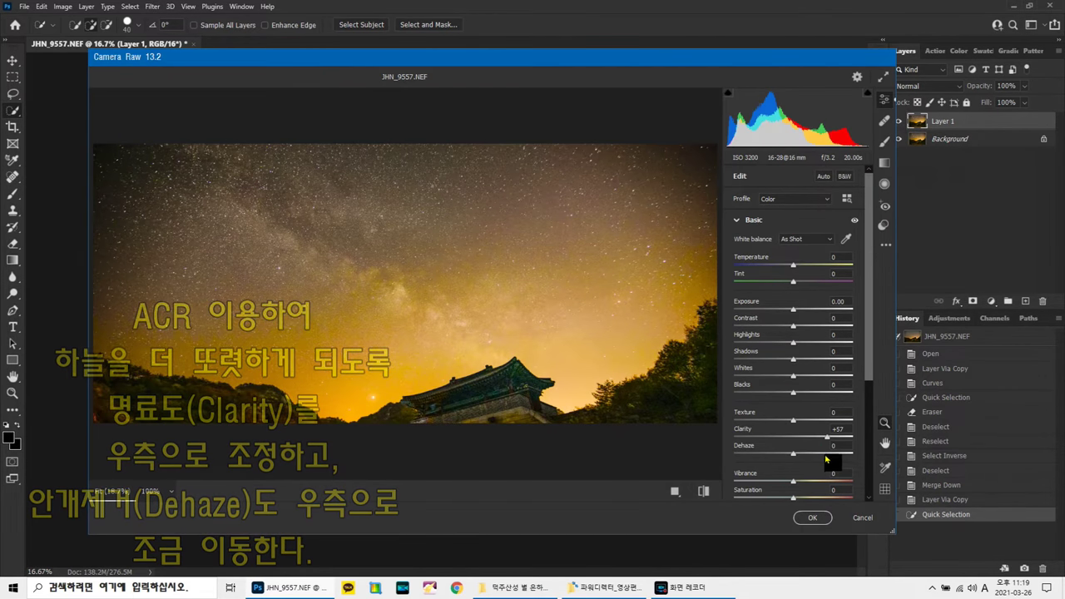
drag(823, 455, 816, 455)
click(819, 327)
click(812, 518)
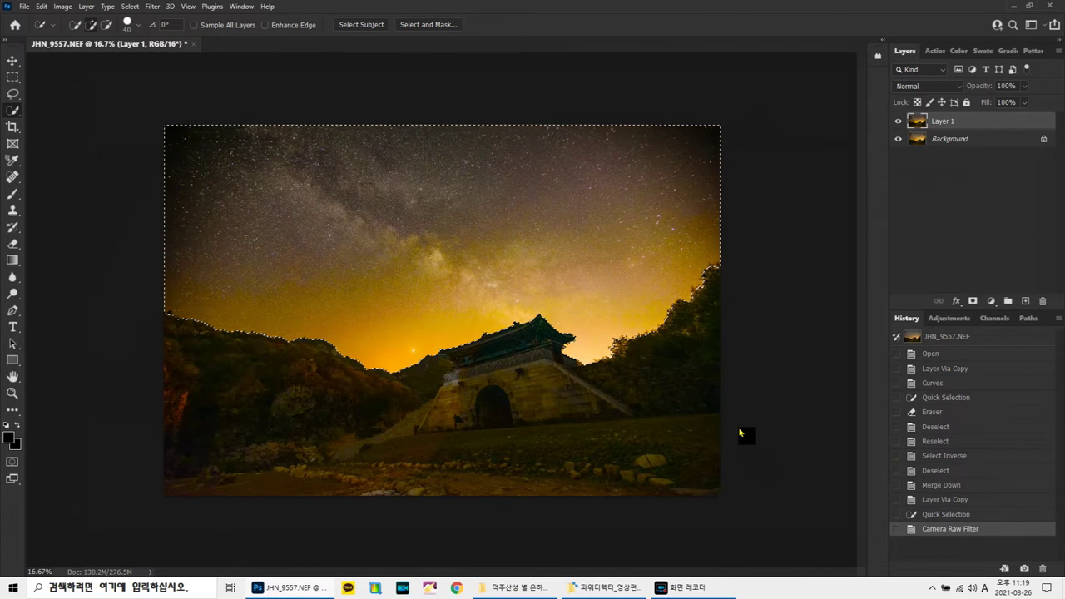
- Clear the sky selection, merge the filtered layer into the background and duplicate the result
key(ctrl+d)
key(ctrl+e)
key(ctrl+j)
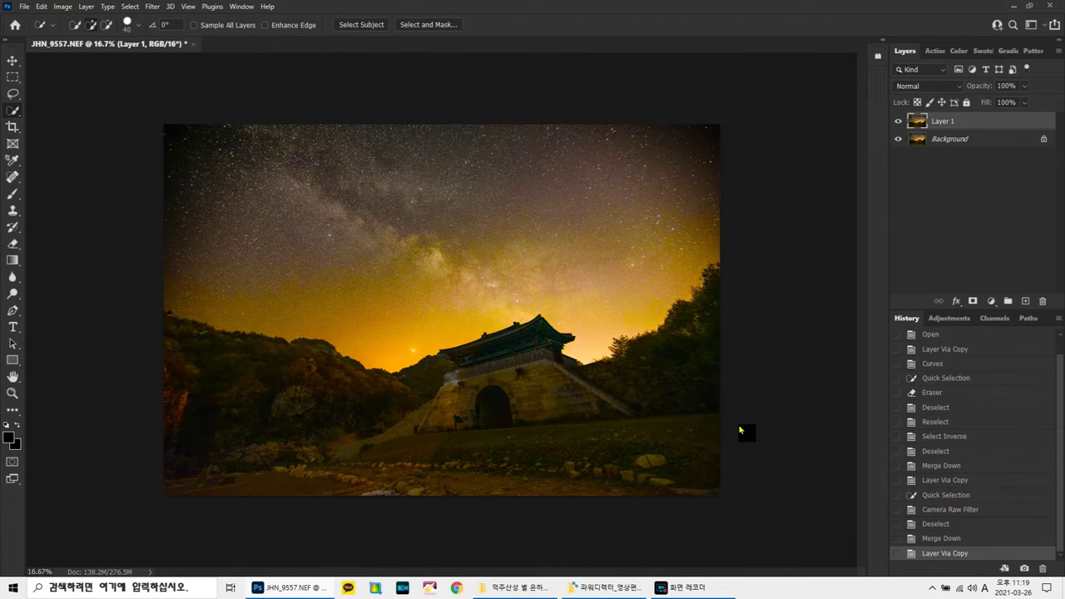
- Open the Camera Raw Filter and fit a tilted elliptical Radial Filter along the Milky Way with a feather of 100
key(ctrl+shift+a)
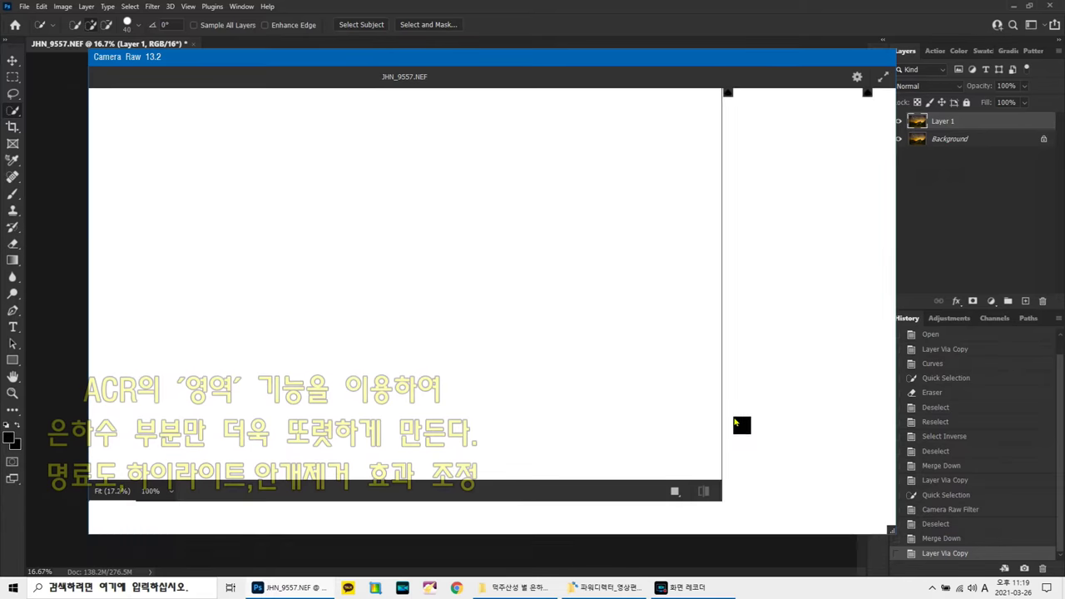
click(884, 185)
drag(289, 168, 423, 201)
drag(491, 171, 474, 272)
mouse_move(305, 174)
mouse_down()
mouse_move(358, 217)
mouse_move(559, 331)
mouse_up()
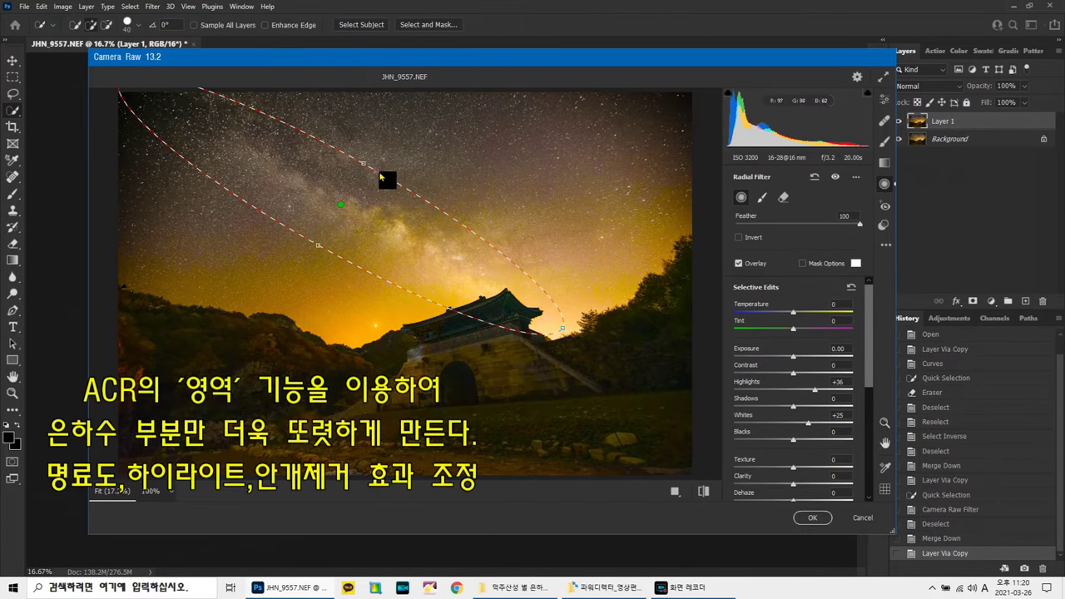
drag(363, 167, 359, 214)
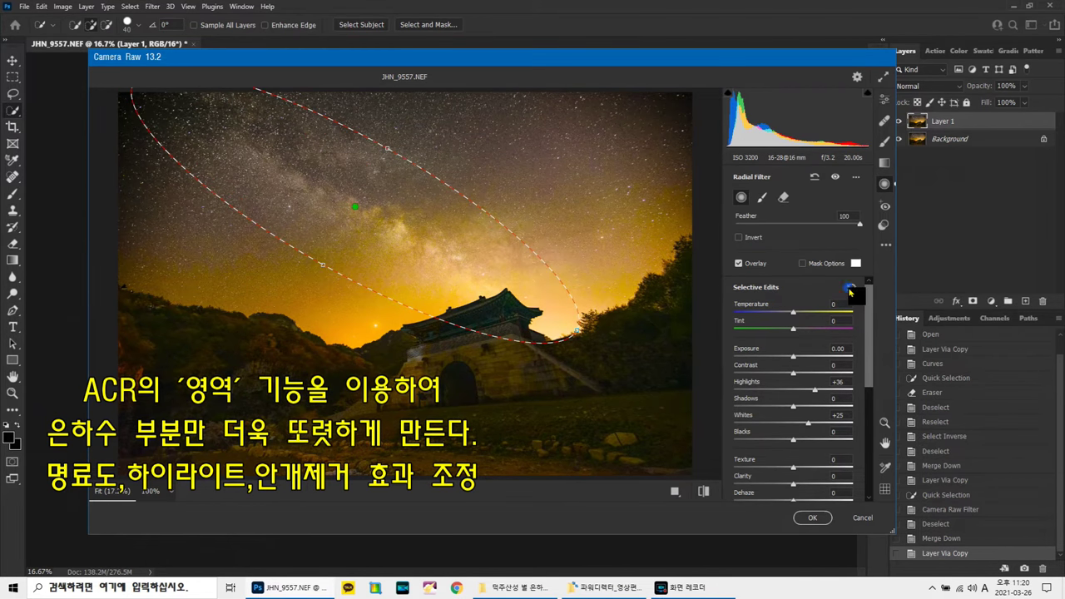
- Reset the radial filter's selective edits and set Contrast +30, Highlights +29, Clarity +43 and Dehaze +40
scroll(849, 291, down, 4)
scroll(806, 423, up, 5)
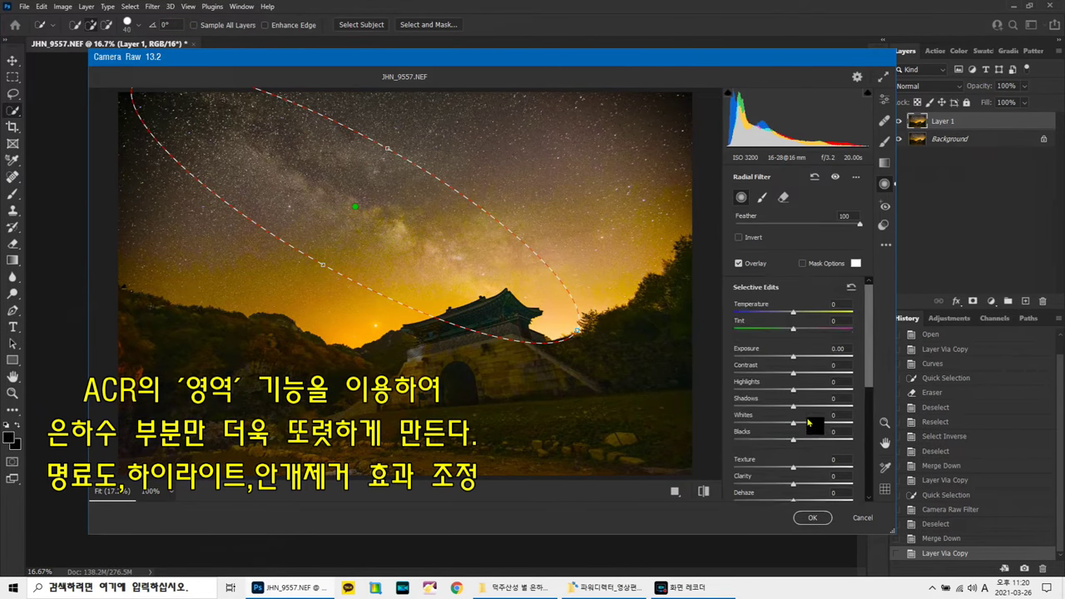
click(818, 389)
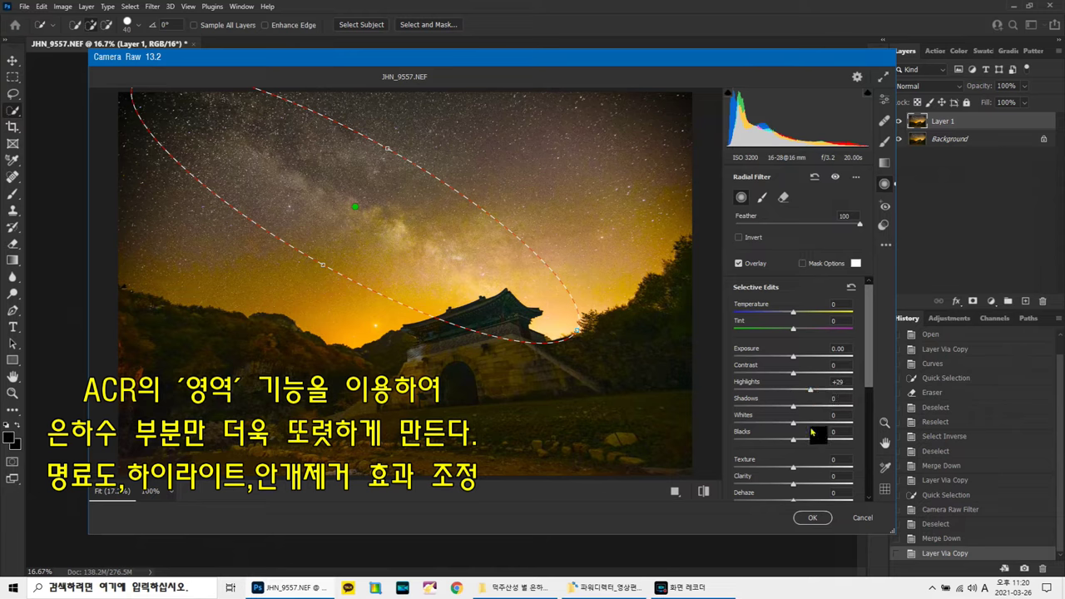
click(820, 484)
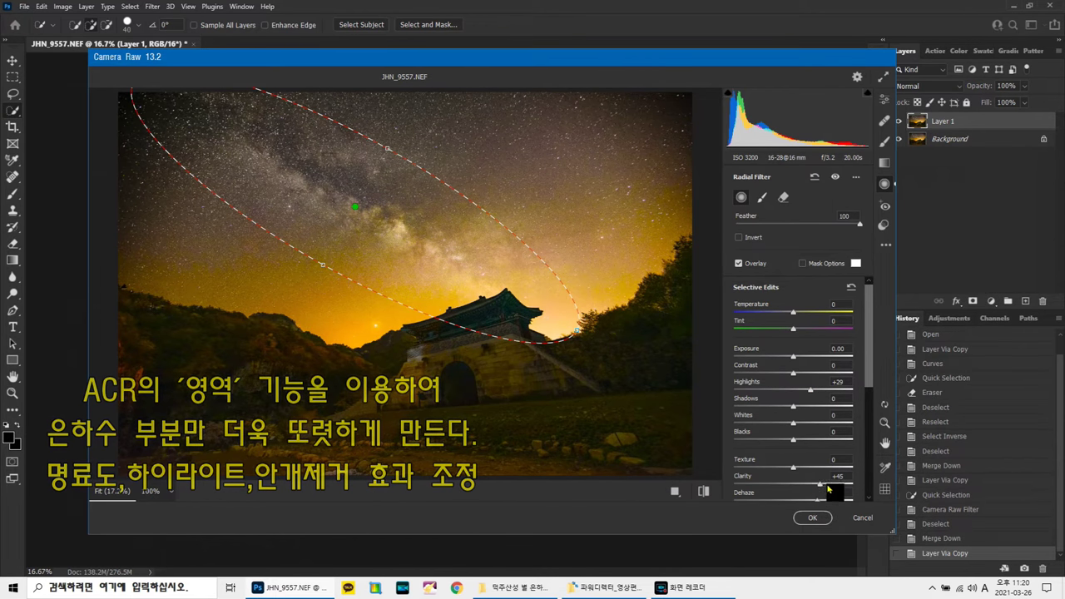
click(814, 483)
click(813, 372)
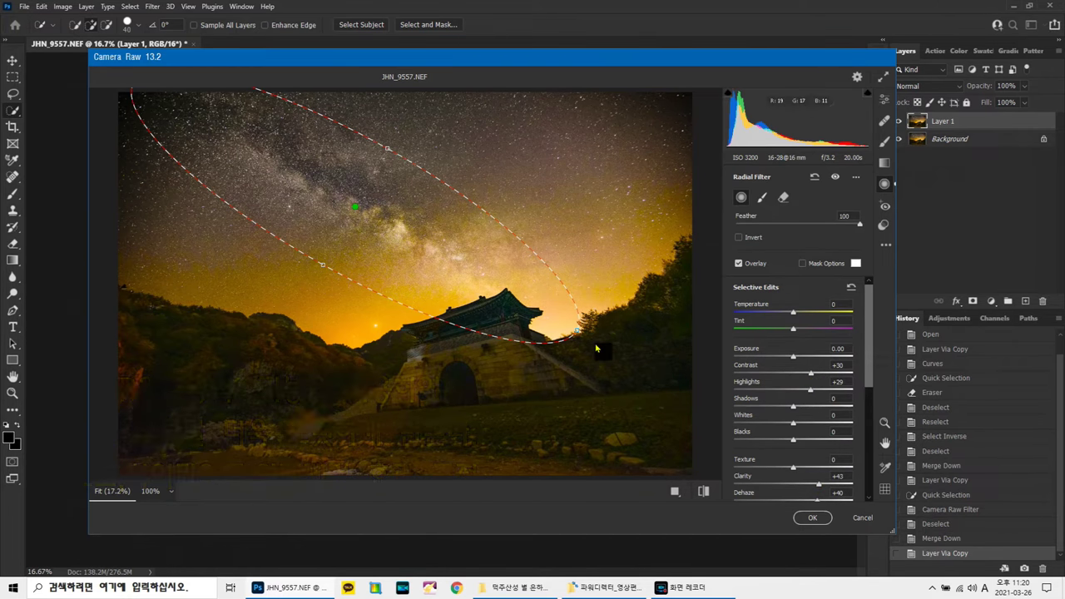
- Add a second radial filter over the galactic core above the fortress with Contrast about +54 and Dehaze +32, and apply the filter
mouse_move(448, 302)
mouse_down()
mouse_move(500, 312)
mouse_move(484, 305)
mouse_up()
mouse_move(410, 267)
mouse_down()
mouse_move(433, 244)
mouse_move(446, 256)
mouse_up()
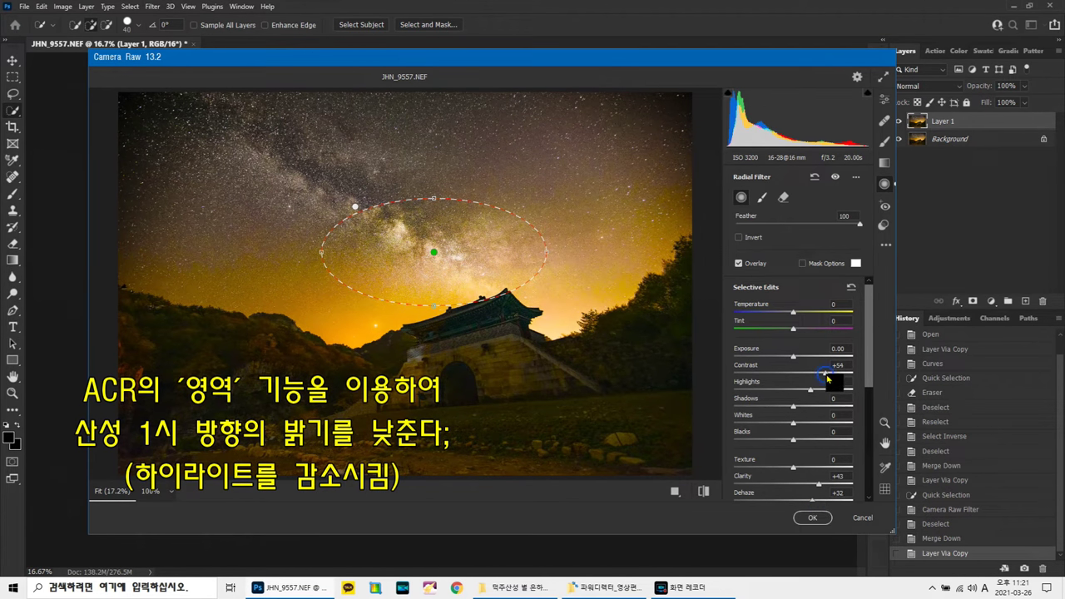
click(807, 516)
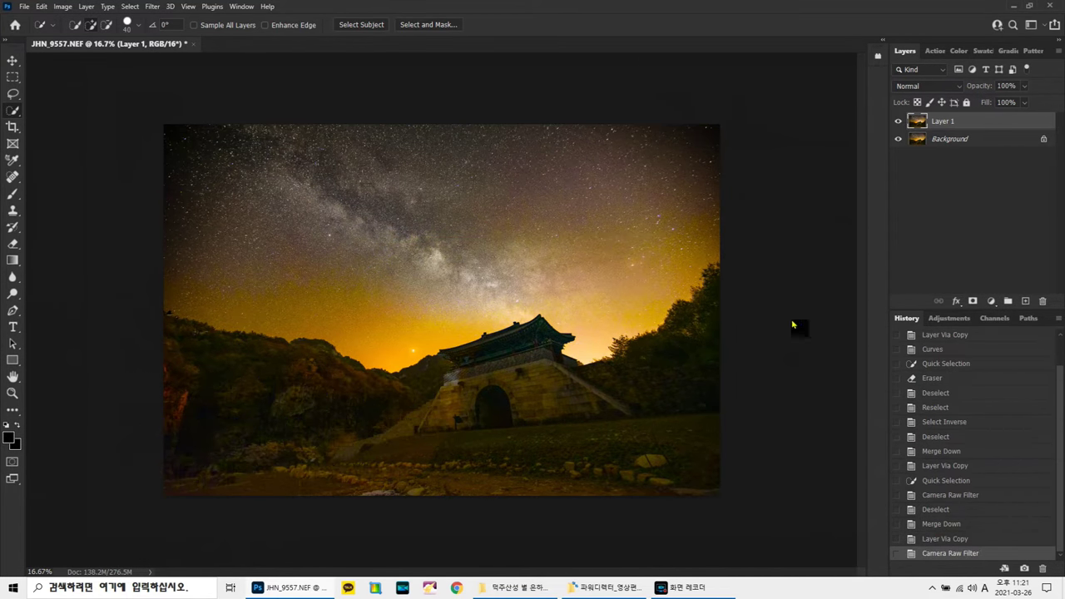
- Set the filtered layer's opacity to 63% and merge it into the background
drag(1014, 102, 1007, 103)
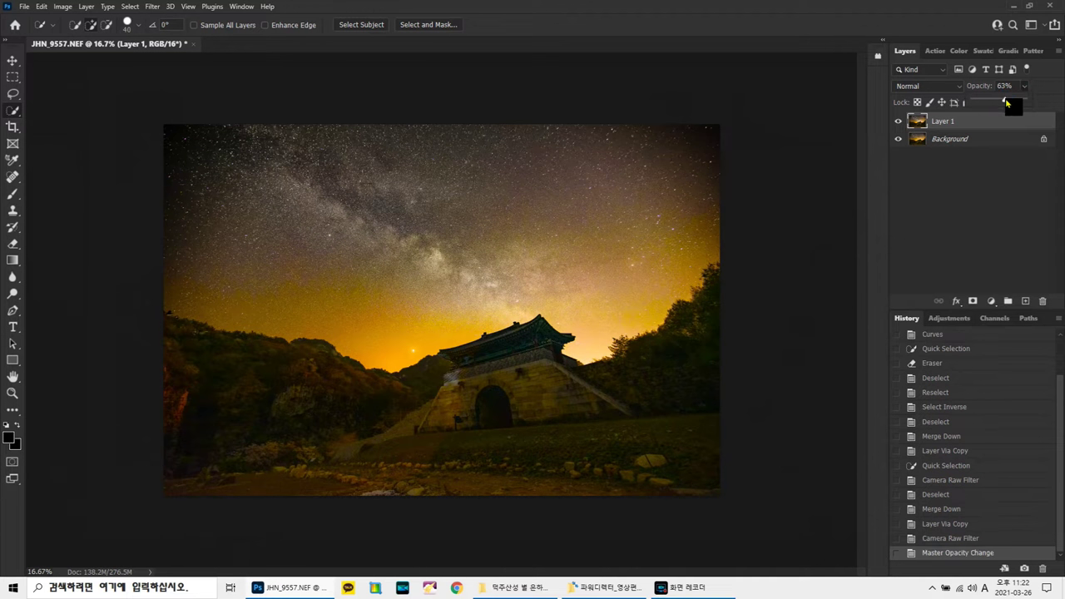
key(ctrl+e)
- Create two stacked copies of the background, hide the upper copy and select the lower one
key(ctrl+j)
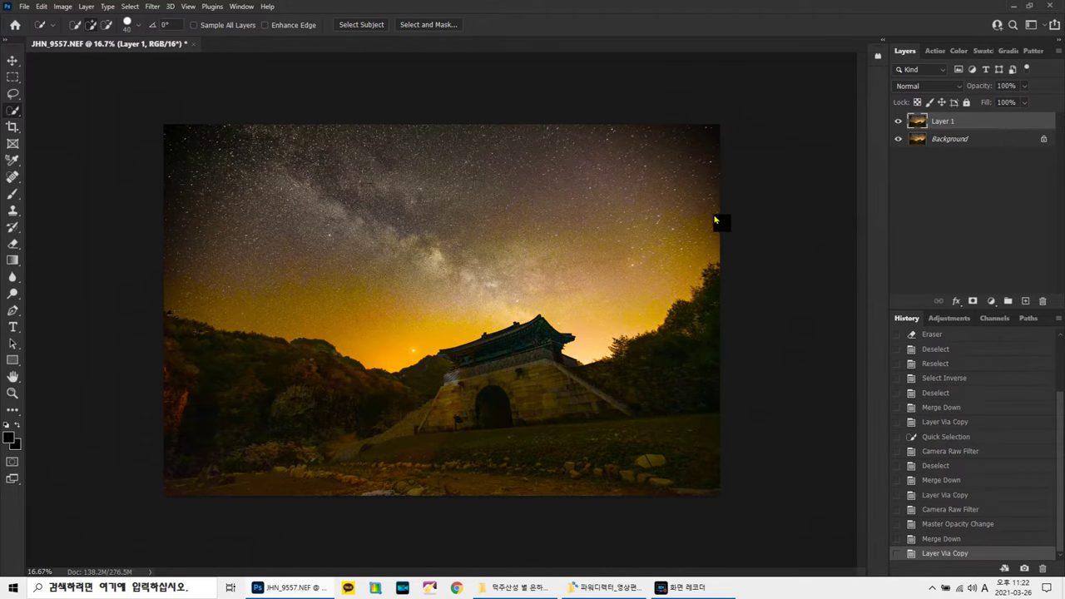
key(ctrl+j)
click(897, 121)
click(930, 142)
- Darken the selected layer with Levels by setting the midtone input to 0.76
key(ctrl+l)
drag(727, 187, 737, 188)
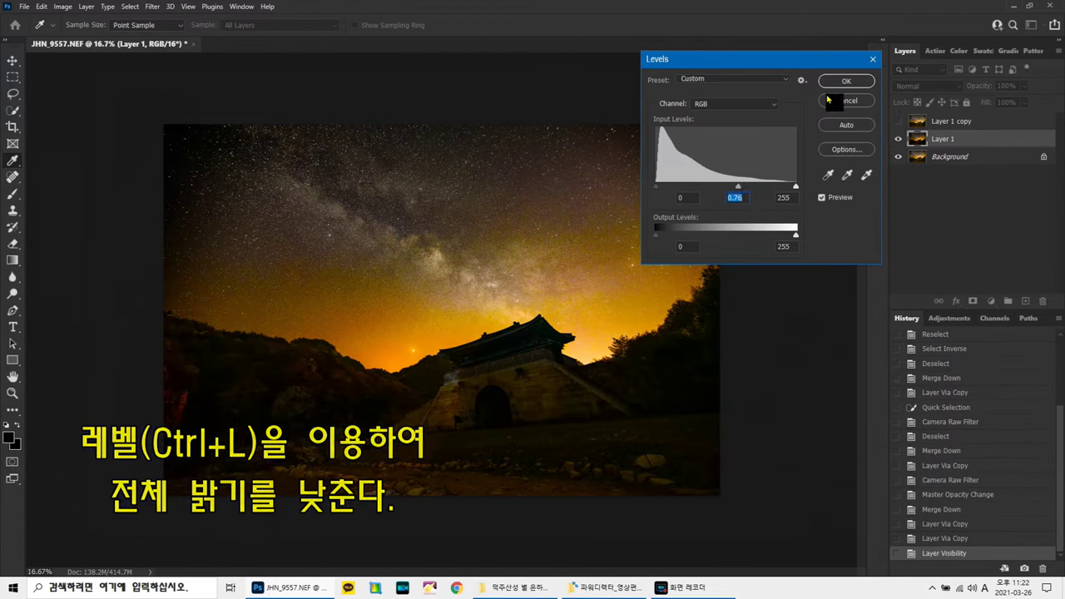
click(840, 81)
- Set the foreground color to the near-white f7f7f4
click(8, 437)
click(517, 122)
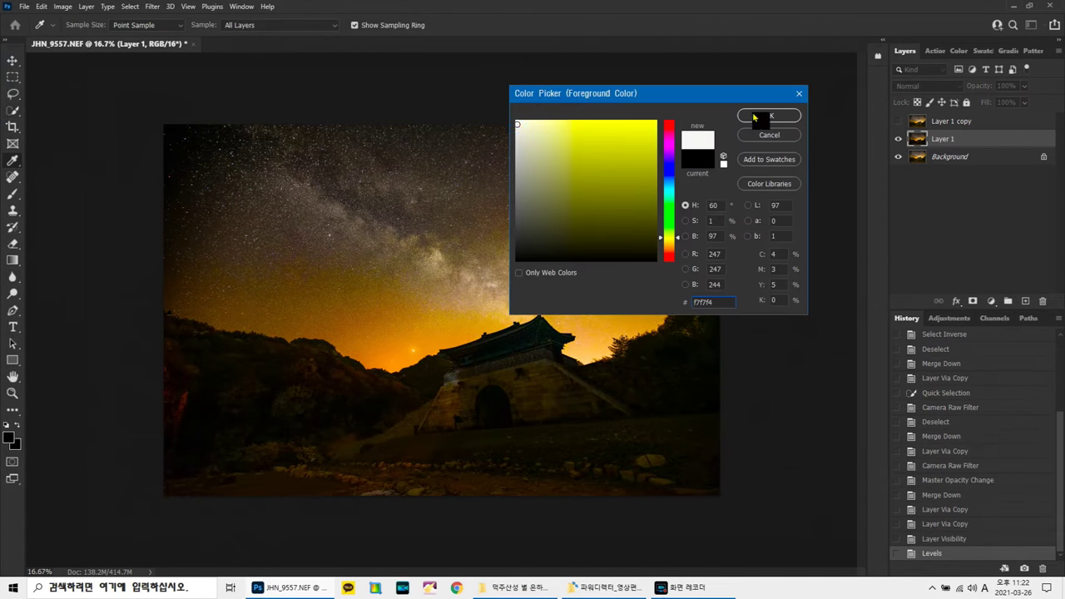
click(765, 114)
- Quick-select the hills, fortress and ground, and erase them from the Levels-darkened layer to restore their brightness
mouse_move(180, 336)
mouse_down()
mouse_move(405, 421)
mouse_move(540, 415)
mouse_up()
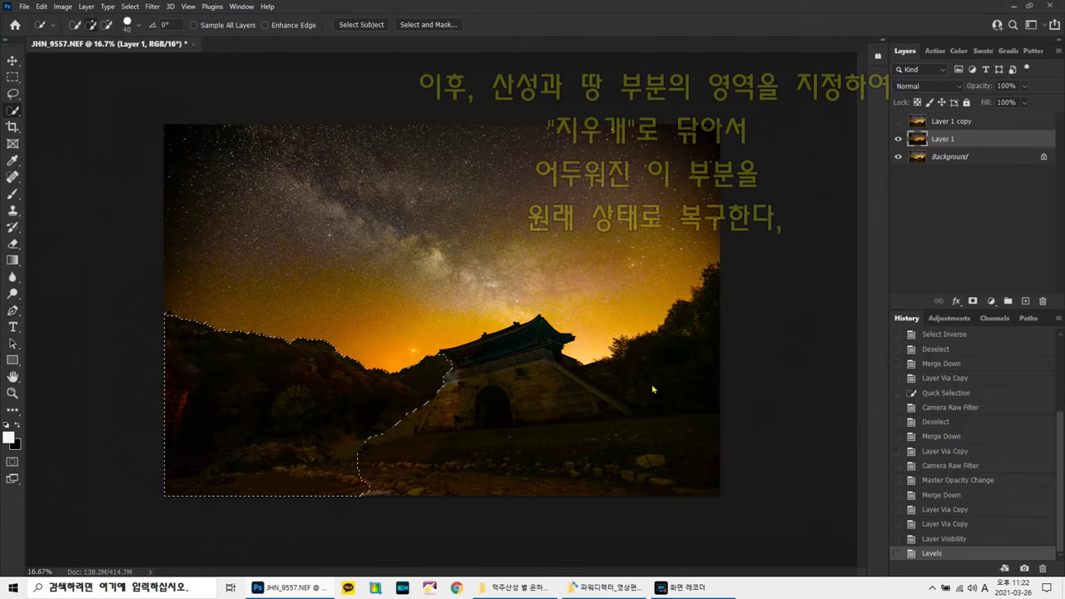
click(14, 245)
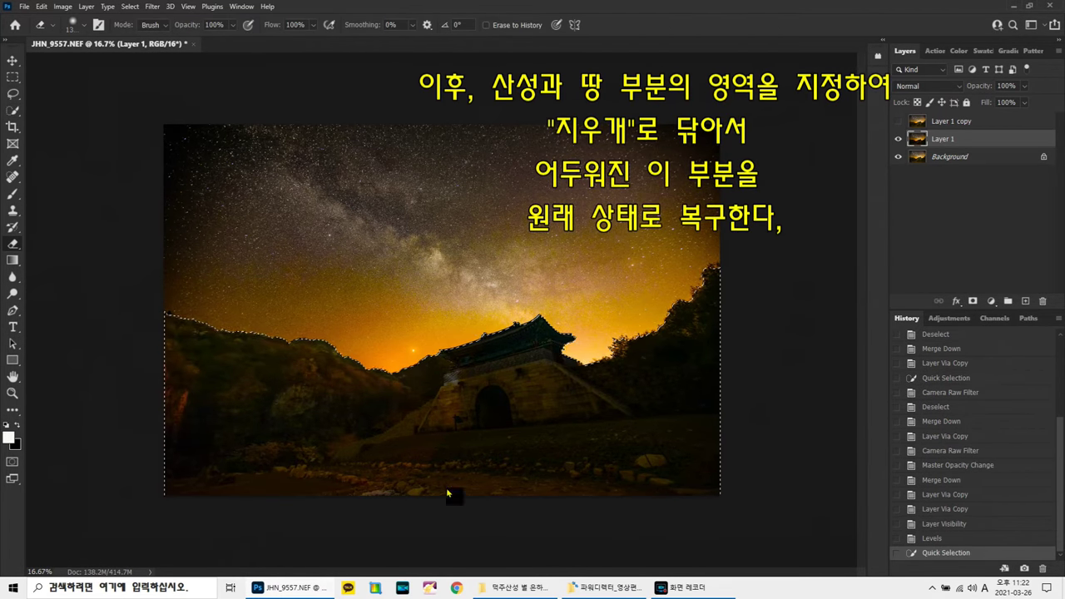
drag(446, 489, 605, 410)
drag(618, 355, 725, 516)
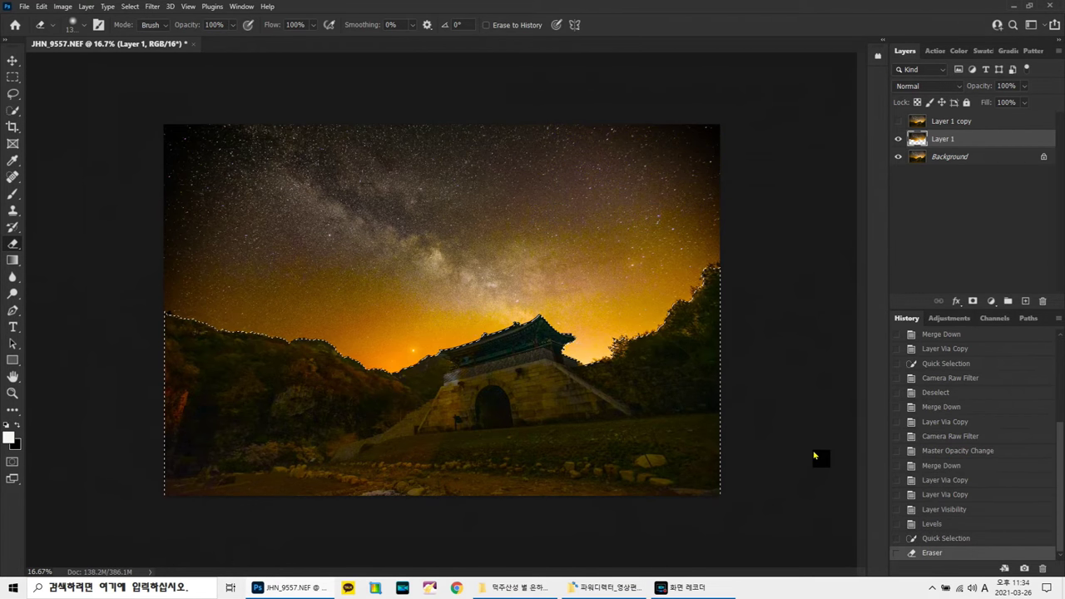
- Clear the selection, merge the darkened layer into the background and delete the hidden copy
key(ctrl+d)
key(ctrl+e)
drag(930, 123, 1042, 301)
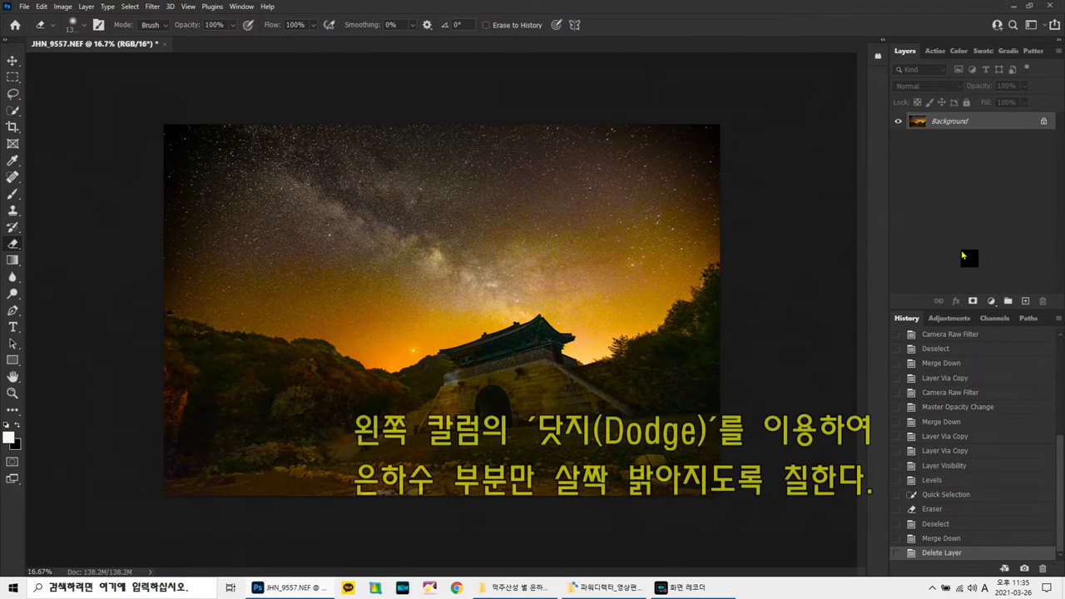
- Duplicate the background and brighten the Milky Way on the copy using a size 300 Dodge brush, Midtones range, 4% exposure
key(ctrl+j)
click(11, 293)
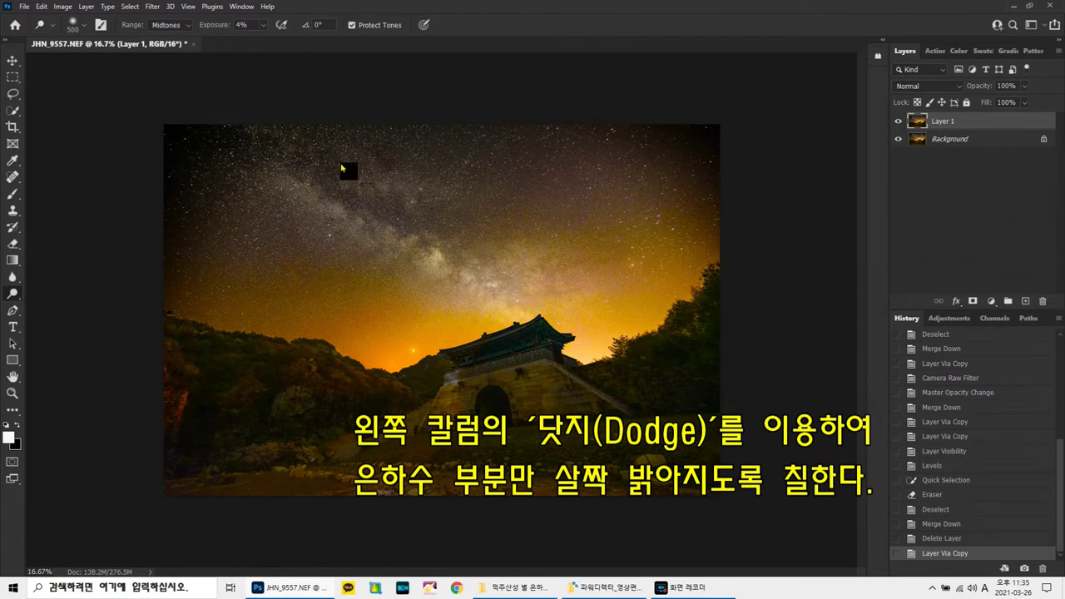
key(bracketleft)
key(bracketleft)
click(250, 162)
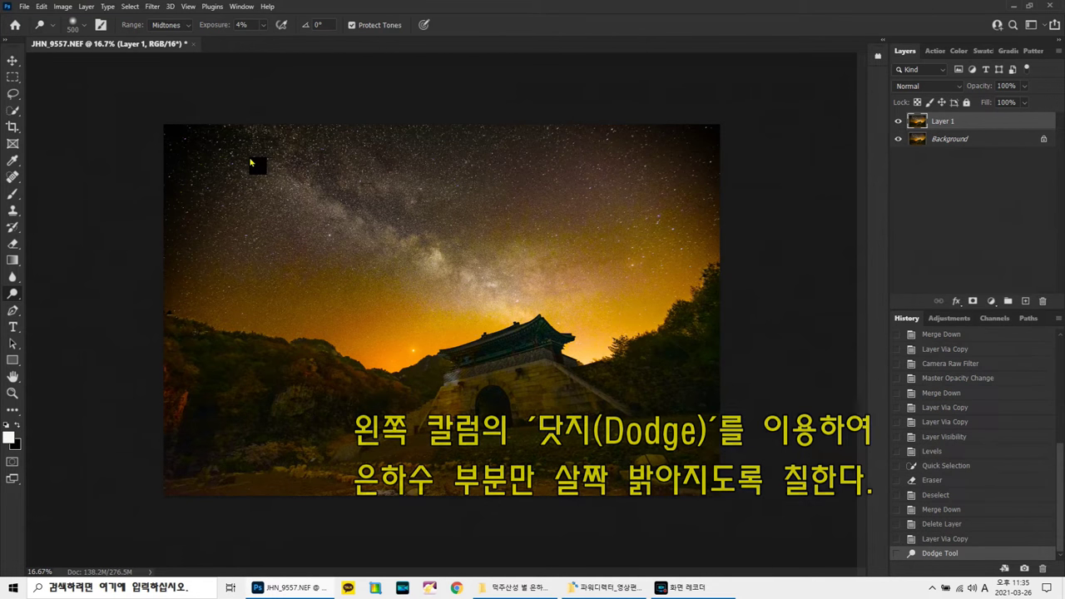
mouse_move(524, 301)
mouse_down()
mouse_move(506, 304)
mouse_move(382, 227)
mouse_move(210, 147)
mouse_up()
- Compare the Milky Way before and after dodging by repeatedly hiding and showing the dodged layer
click(898, 122)
click(898, 122)
click(898, 122)
click(899, 122)
click(899, 122)
click(898, 122)
click(898, 122)
click(898, 123)
- Set the dodged layer's opacity to 47%, merge it into the background and duplicate the result
click(1024, 85)
drag(1023, 99, 996, 99)
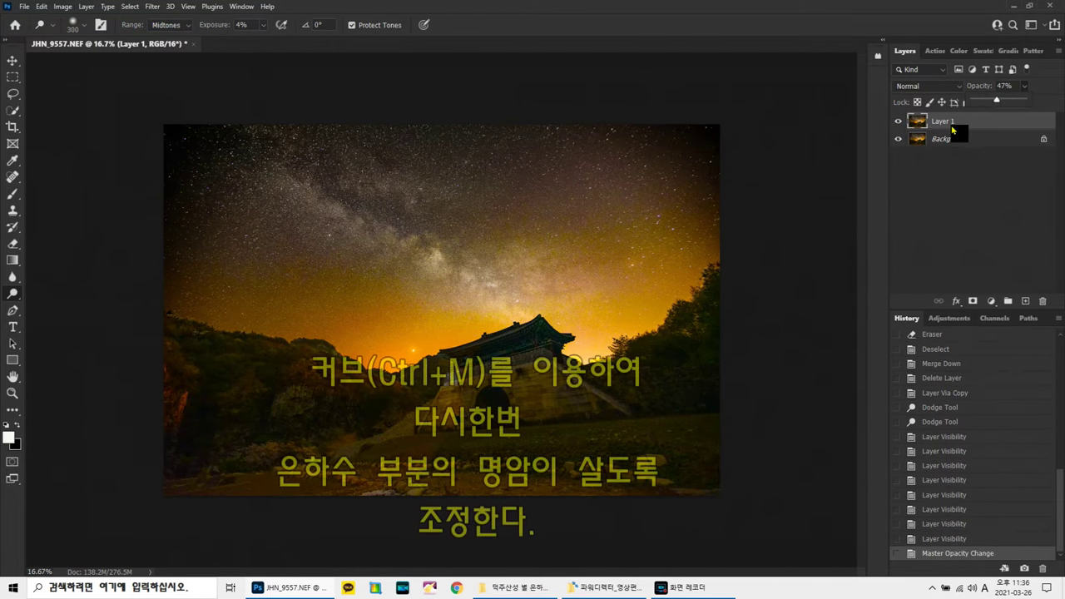
key(ctrl+e)
key(ctrl+j)
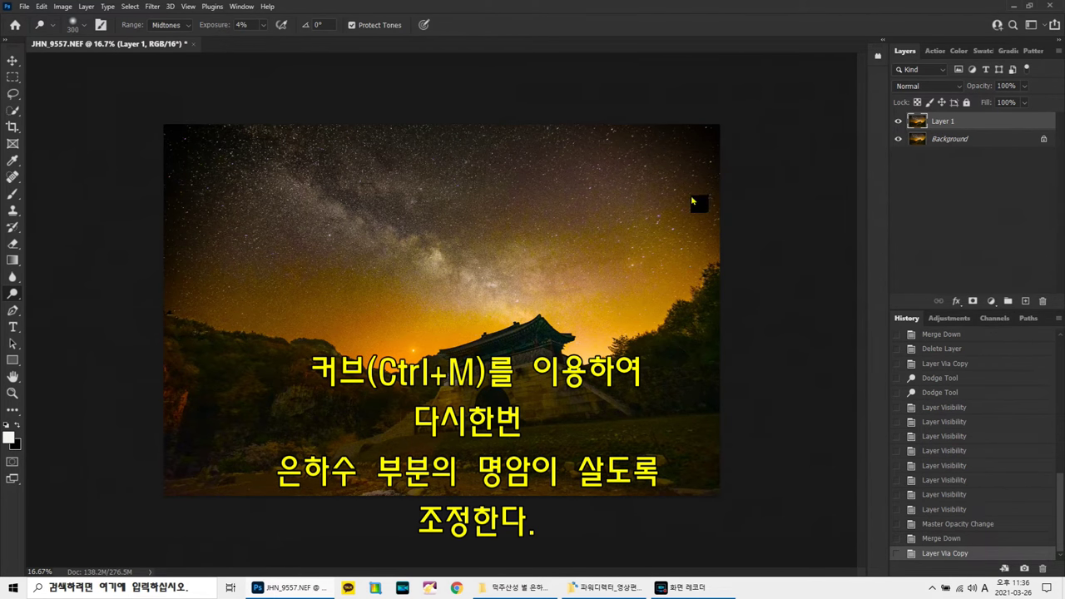
- Brighten the copy's highlights and upper midtones with a contrast-boosting RGB Curves adjustment and compare it with the background
key(ctrl+m)
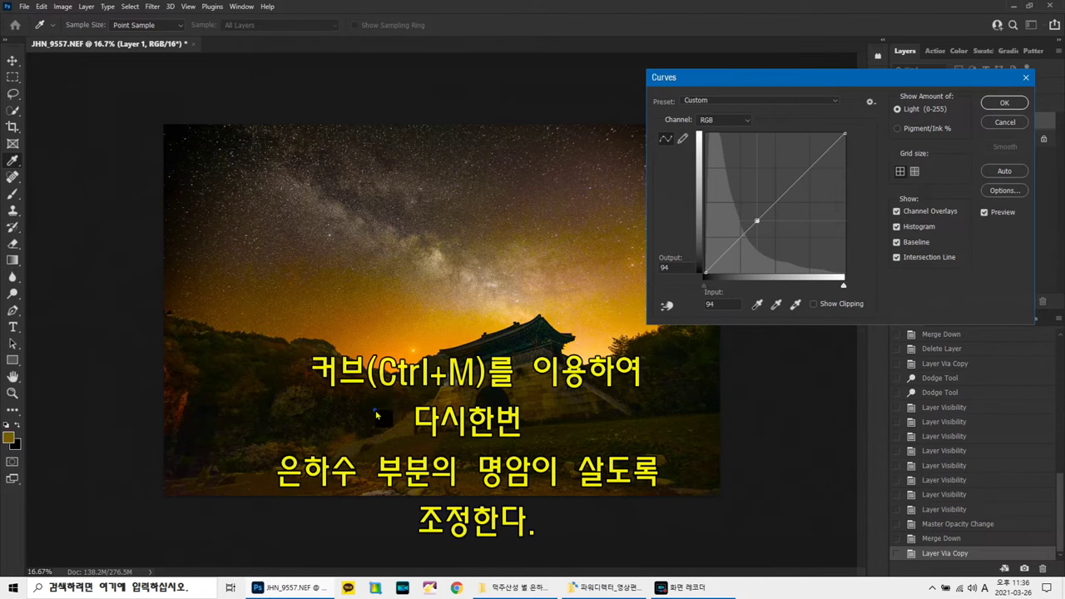
drag(811, 173, 810, 161)
drag(760, 223, 782, 180)
drag(748, 225, 751, 230)
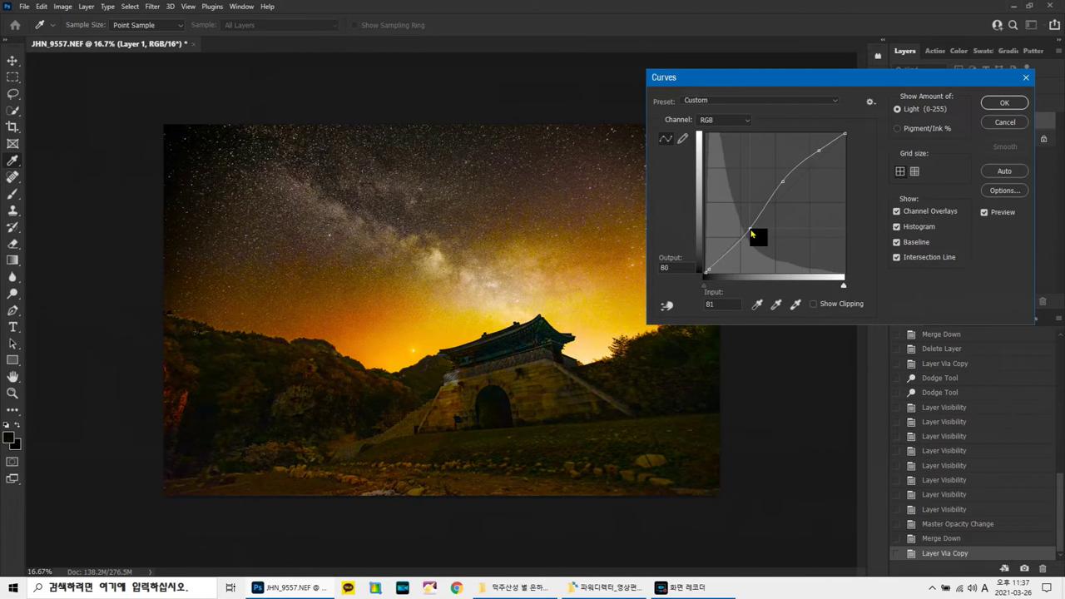
click(1002, 103)
click(898, 122)
click(899, 121)
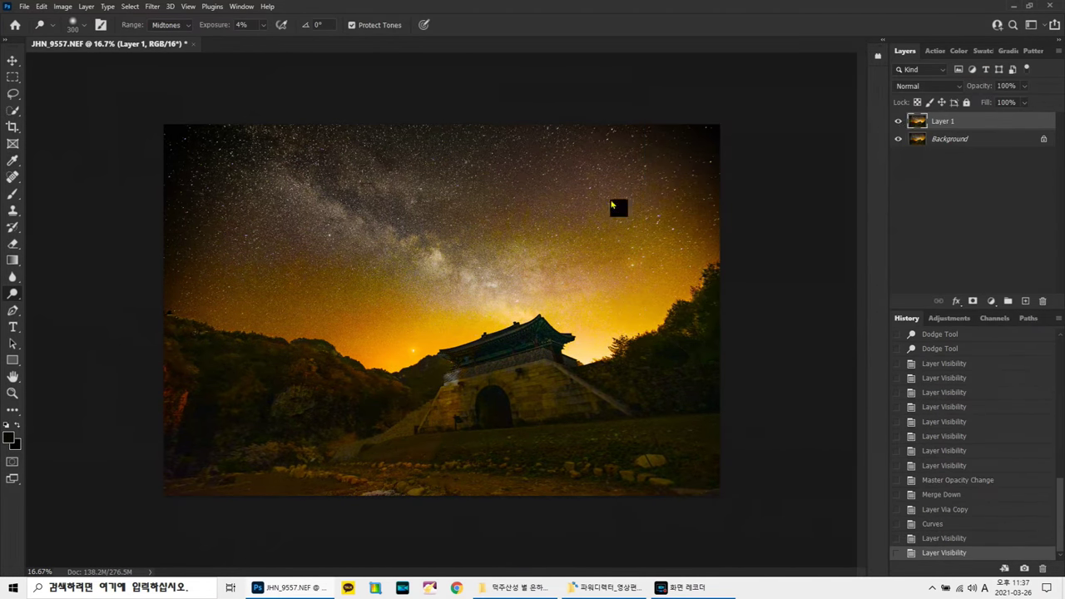
- Paint the foreground white on the layer mask with a size 900 brush, merge the layer down and duplicate the result
click(12, 243)
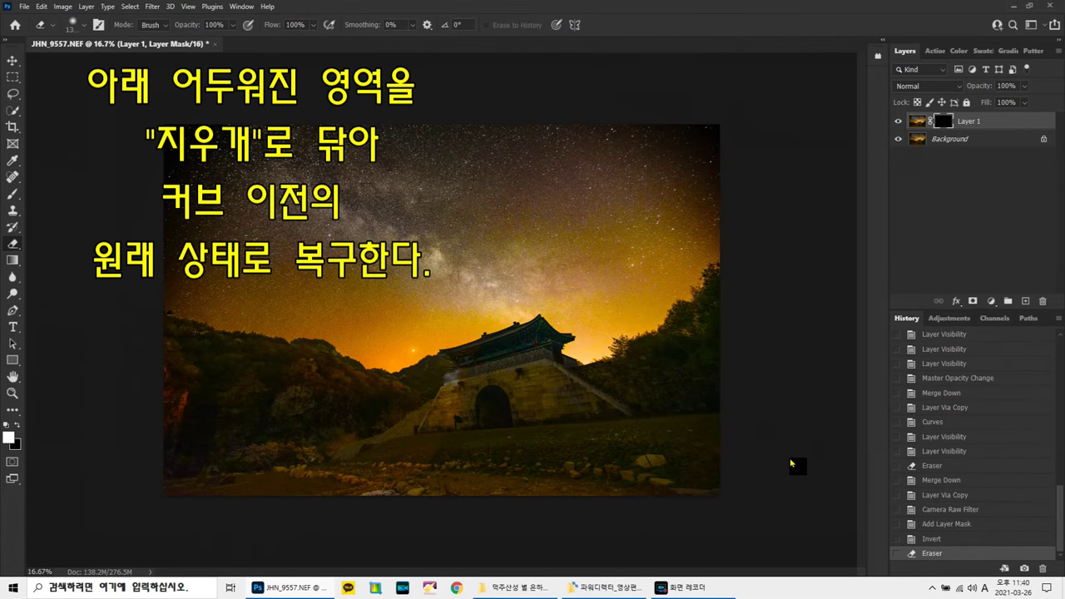
key(b)
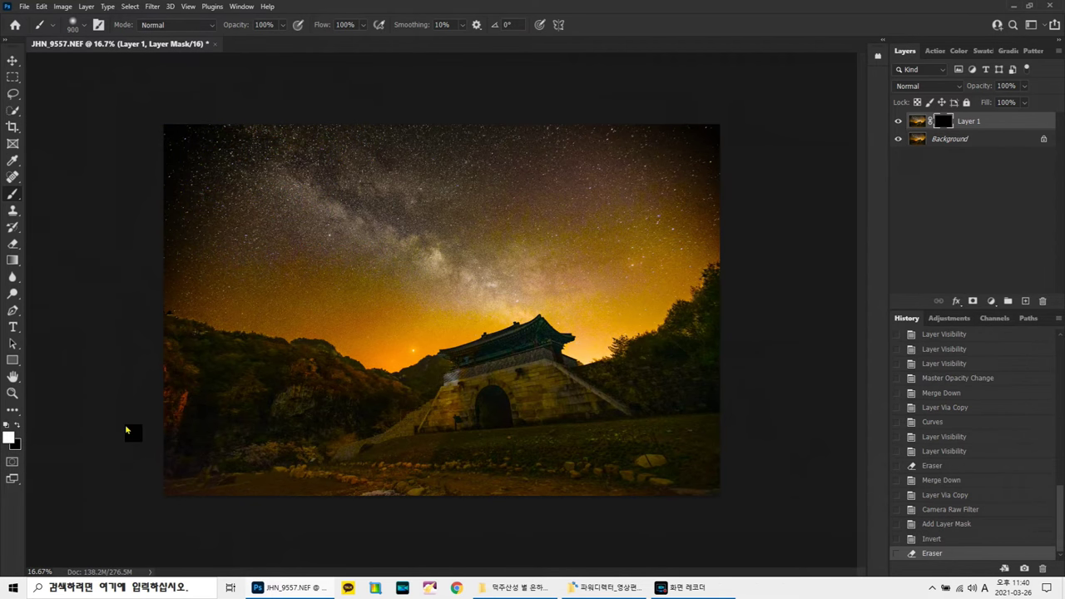
drag(125, 430, 126, 430)
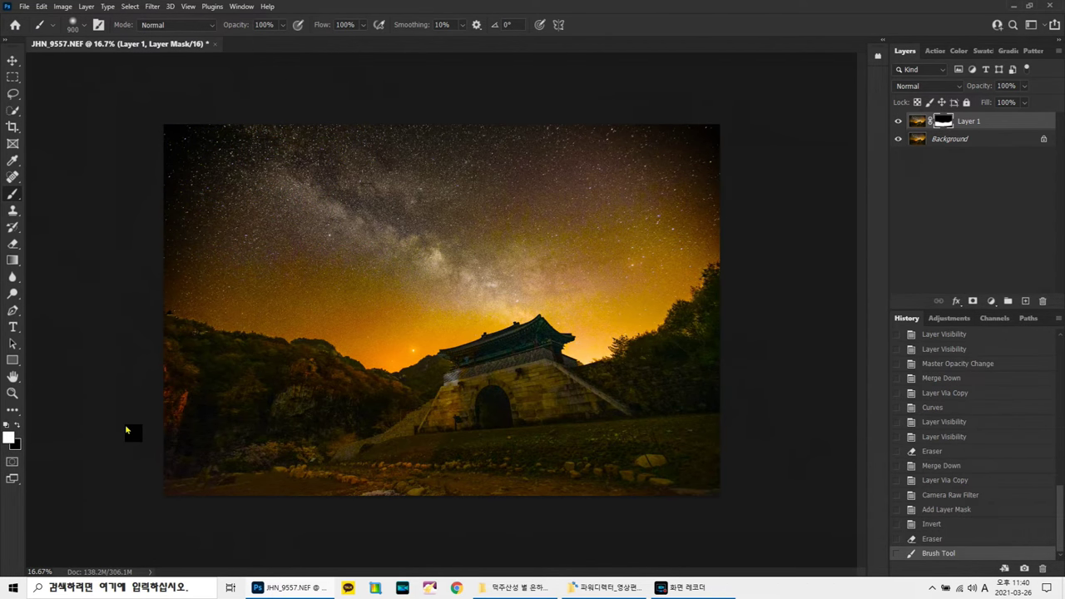
key(ctrl+e)
key(ctrl+j)
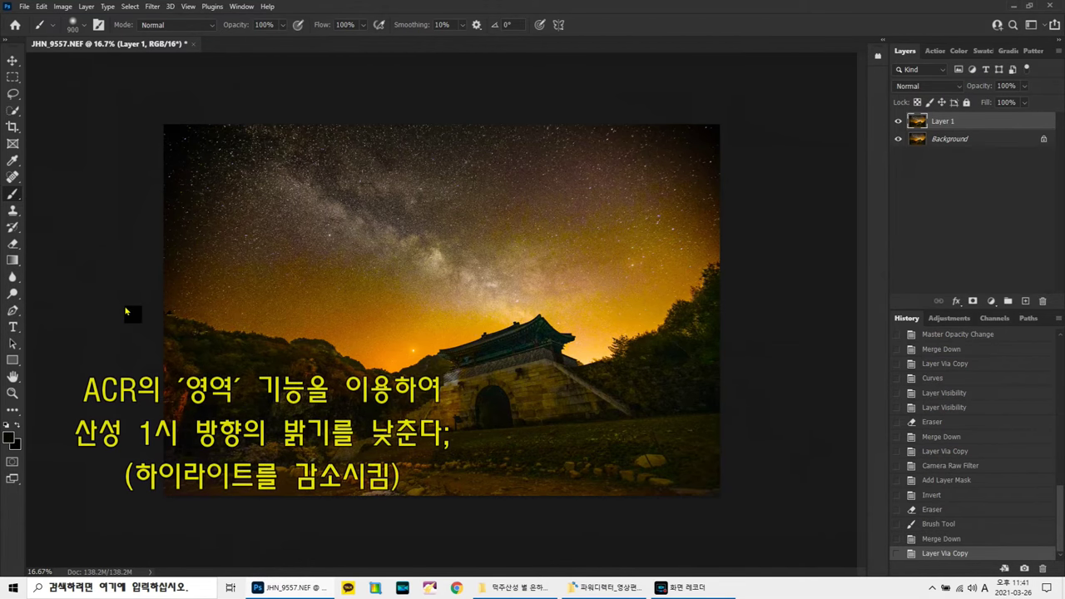
- In Camera Raw, apply a radial filter with only Highlights at -37 over the glow around the fortress roof, and merge the layer down
key(ctrl+shift+a)
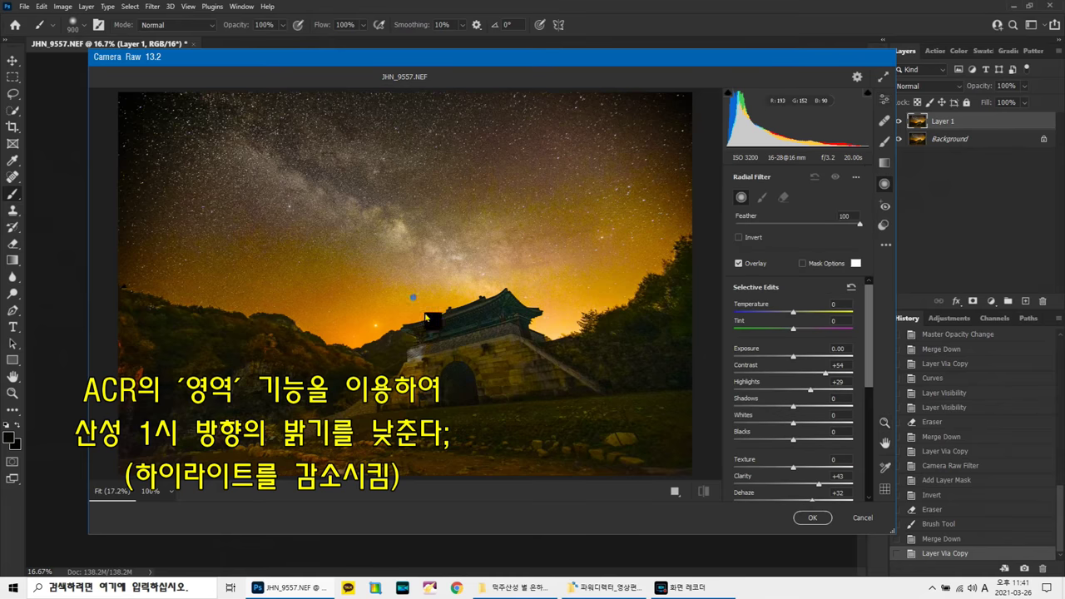
mouse_move(451, 317)
mouse_down()
mouse_move(507, 324)
mouse_move(547, 311)
mouse_up()
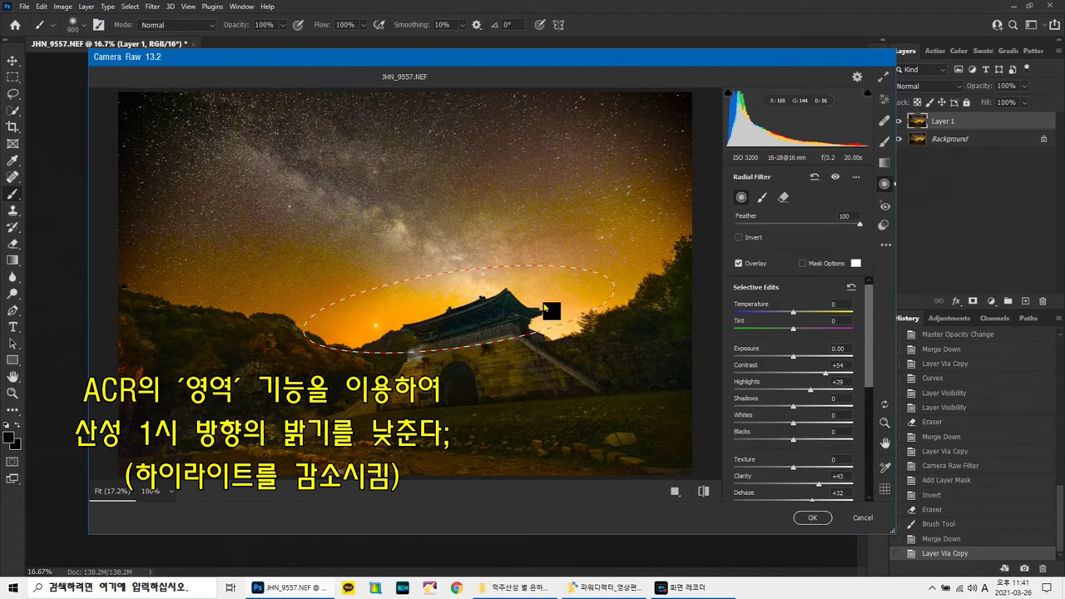
click(850, 286)
drag(793, 389, 771, 389)
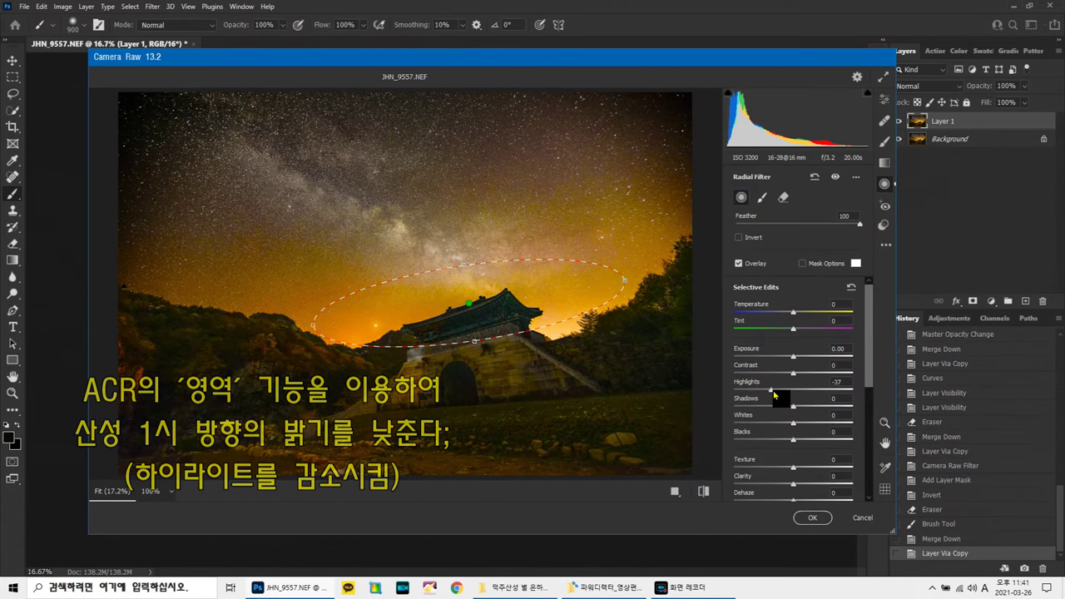
click(808, 518)
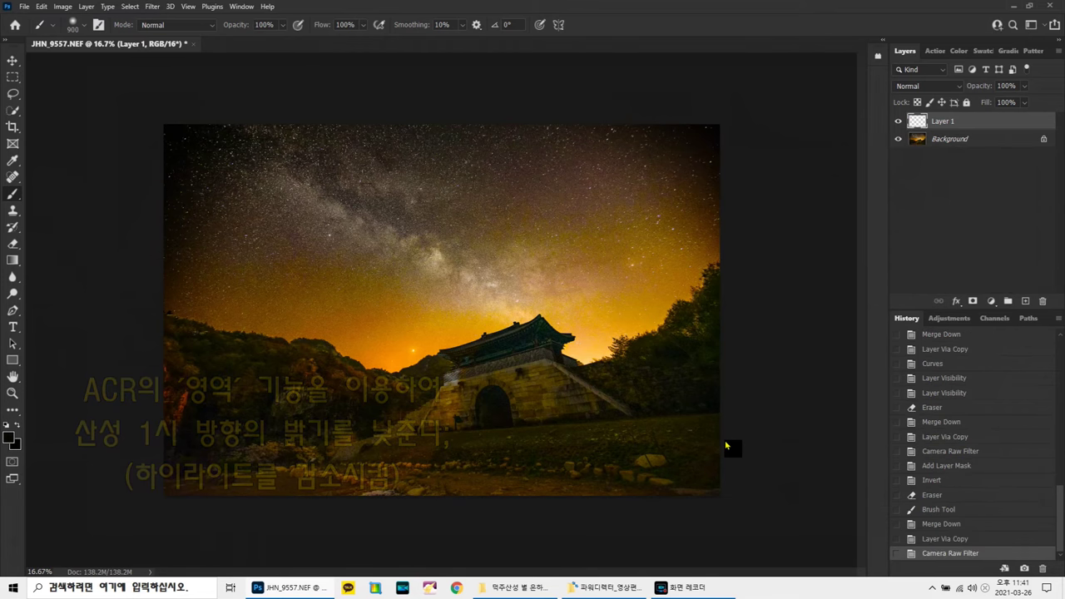
key(ctrl+e)
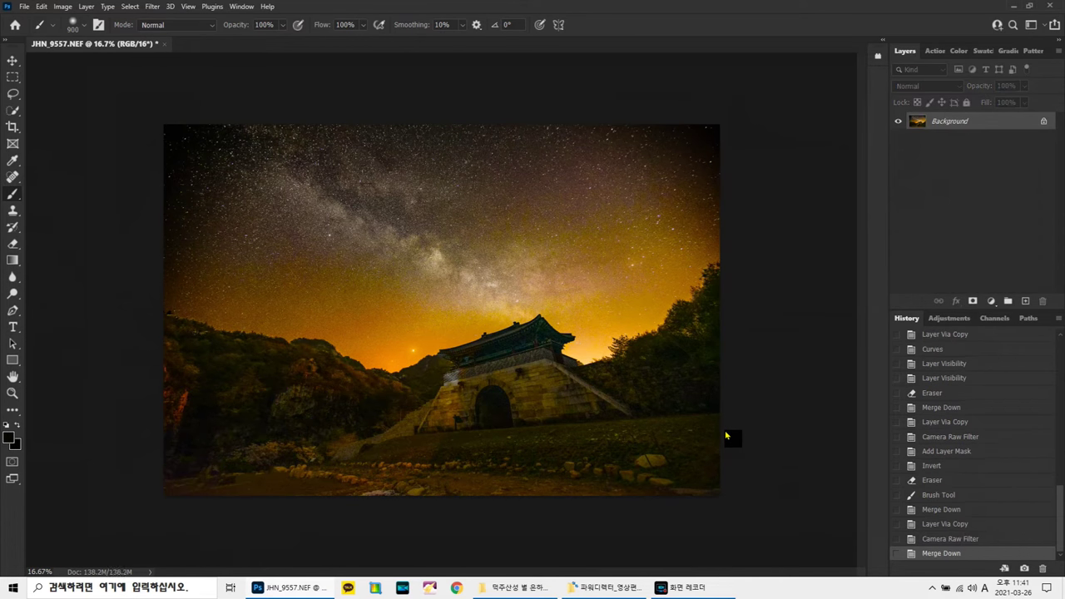
- Duplicate the background twice, hide the upper copy and make the lower copy active
key(ctrl+j)
key(ctrl+j)
click(898, 121)
click(922, 141)
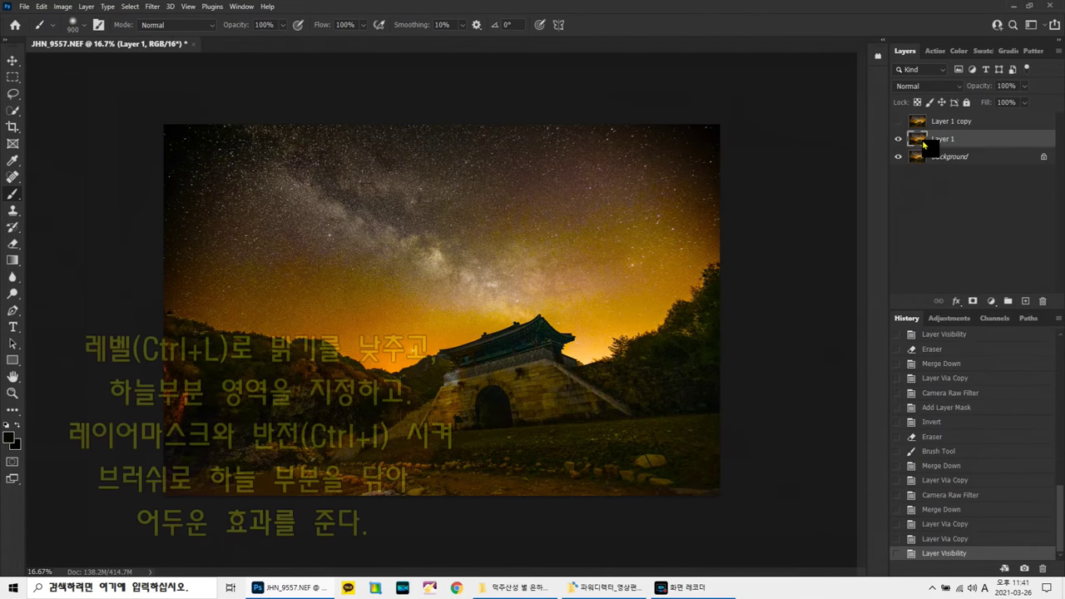
- Darken the visible copy with Levels by lowering the RGB midtone input to about 0.7
key(ctrl+l)
drag(726, 193, 741, 191)
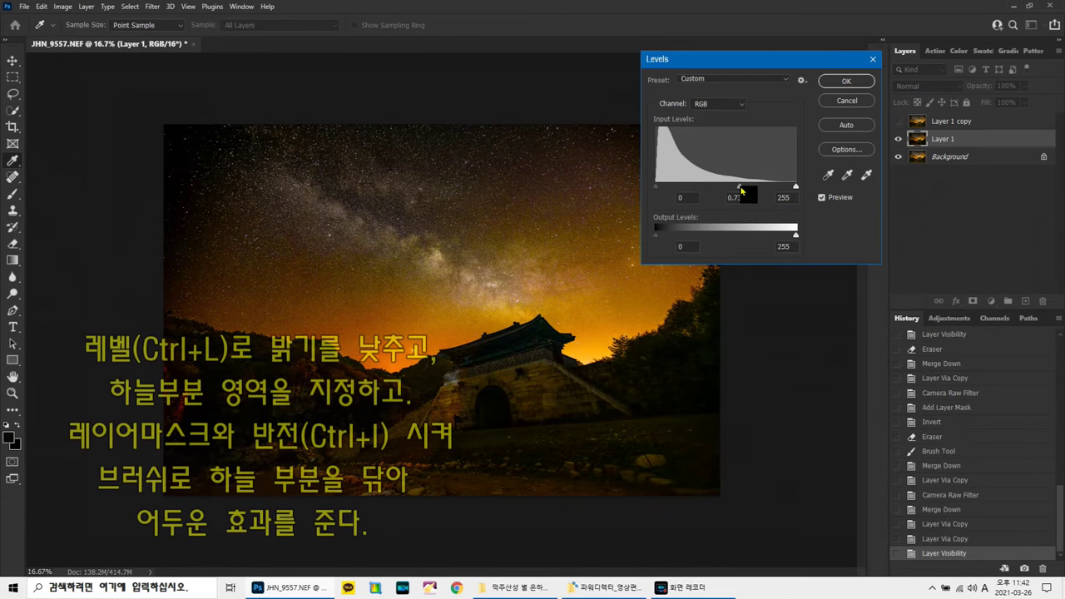
click(846, 81)
- Add an inverted black mask to the darkened layer and select the whole sky with the Quick Selection tool
key(b)
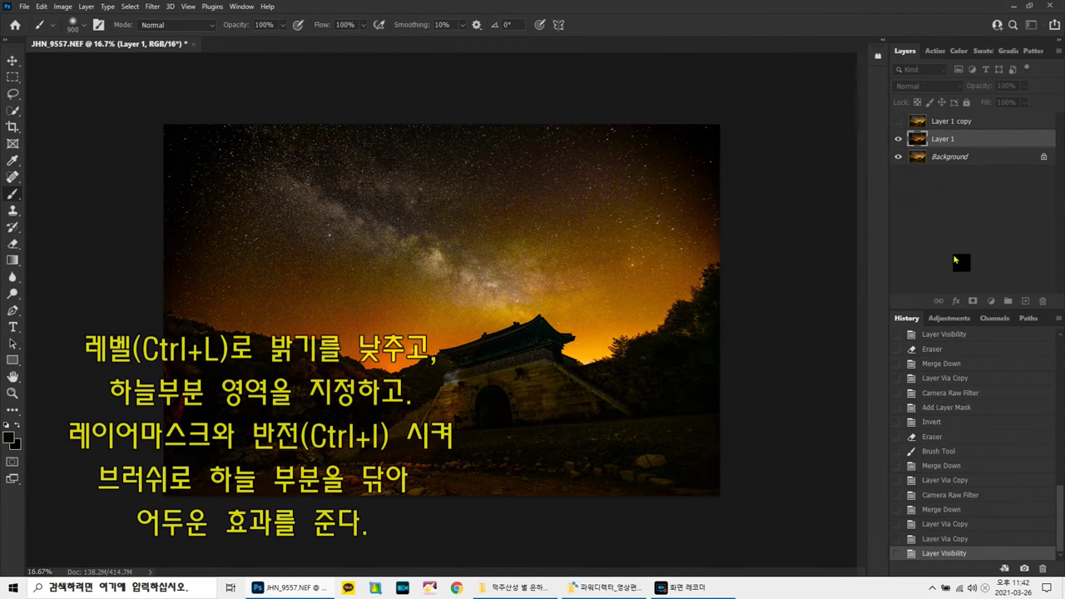
click(973, 301)
key(ctrl+i)
key(w)
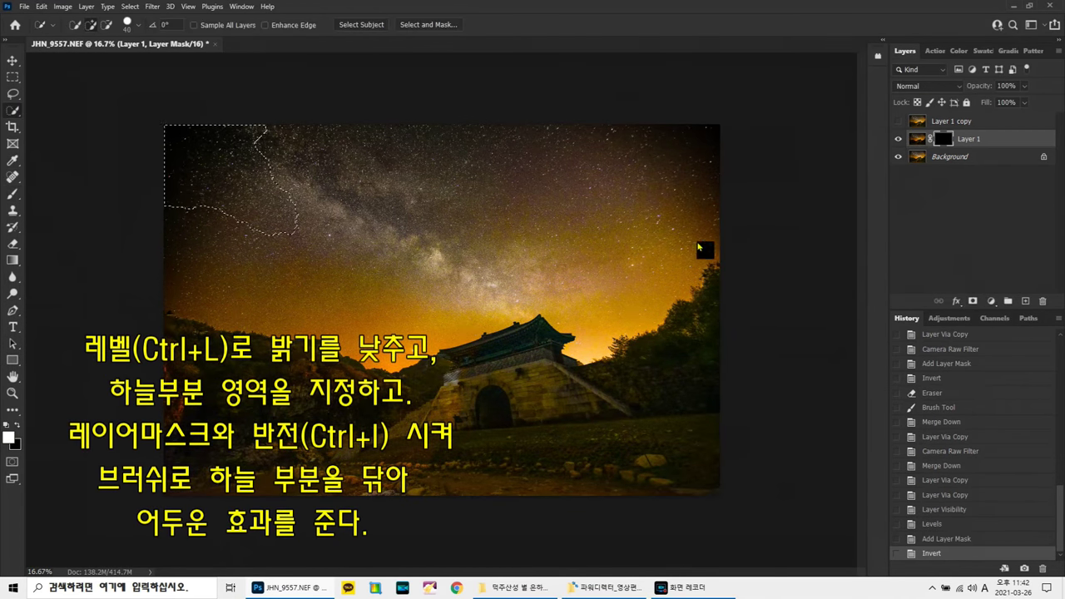
drag(722, 230, 108, 222)
- Paint white on the mask with a size 900 brush to darken the outer sky and the glow along the horizon
right_click(12, 198)
click(50, 193)
mouse_move(758, 236)
mouse_down()
mouse_move(789, 201)
mouse_move(783, 274)
mouse_move(570, 291)
mouse_up()
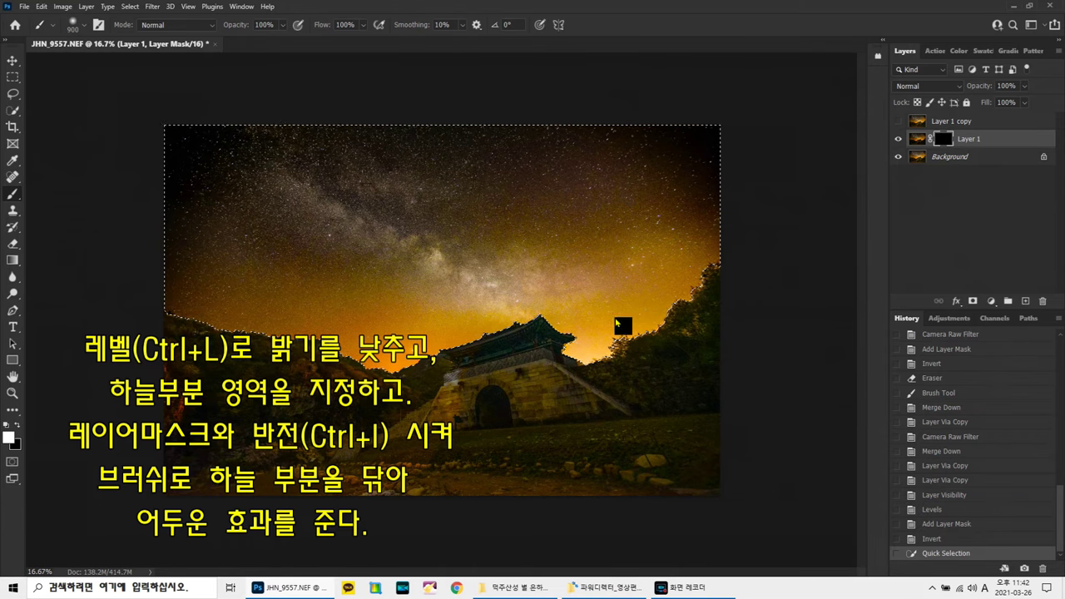
drag(617, 323, 612, 277)
drag(259, 196, 326, 338)
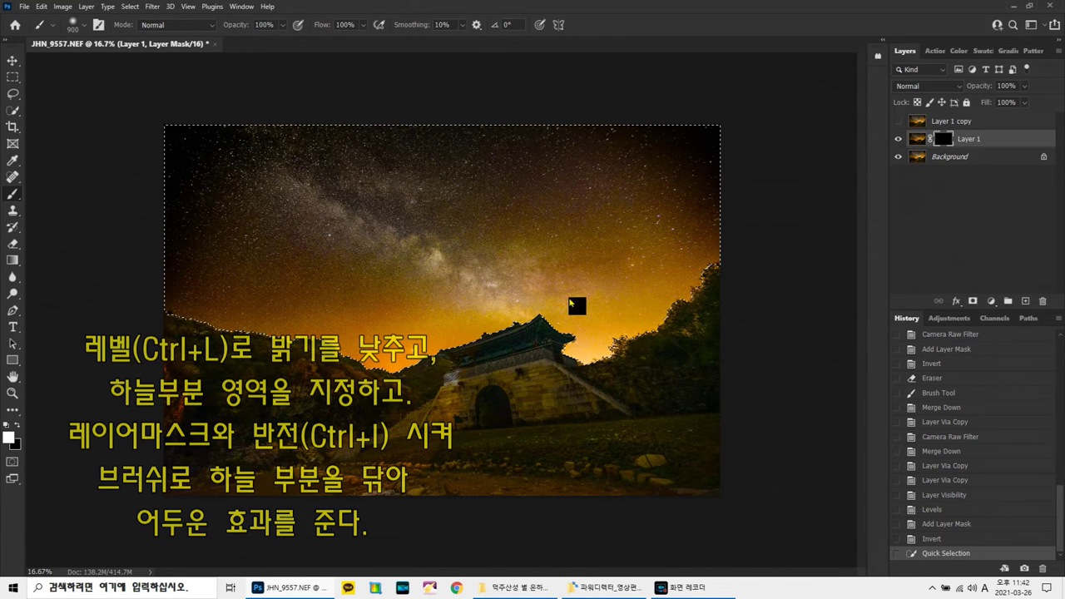
drag(634, 346, 573, 283)
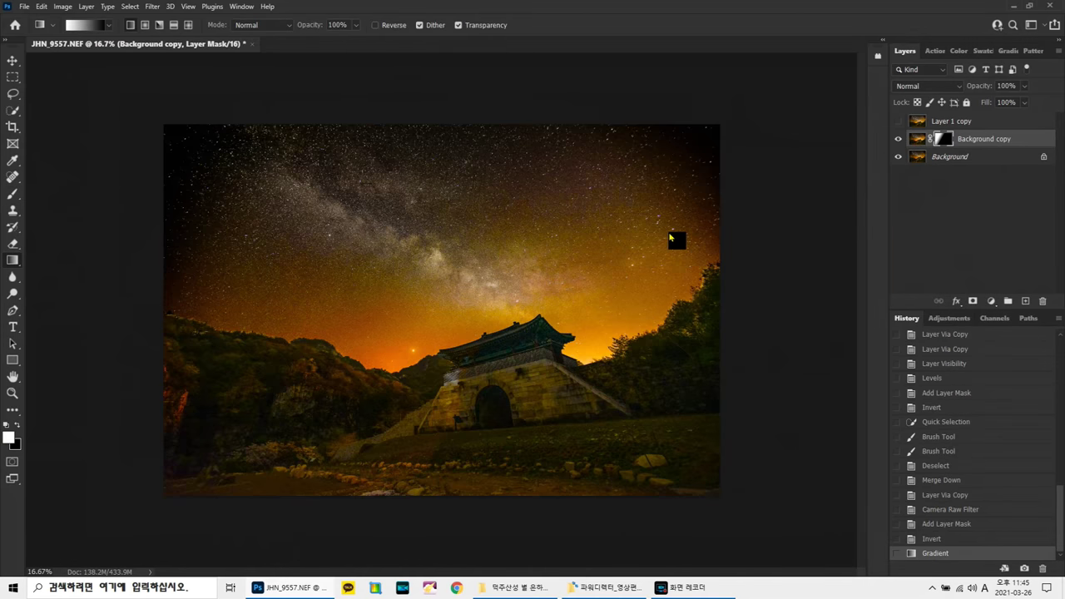
- Merge the gradient-masked background copy down and delete the hidden layer copy
key(ctrl+e)
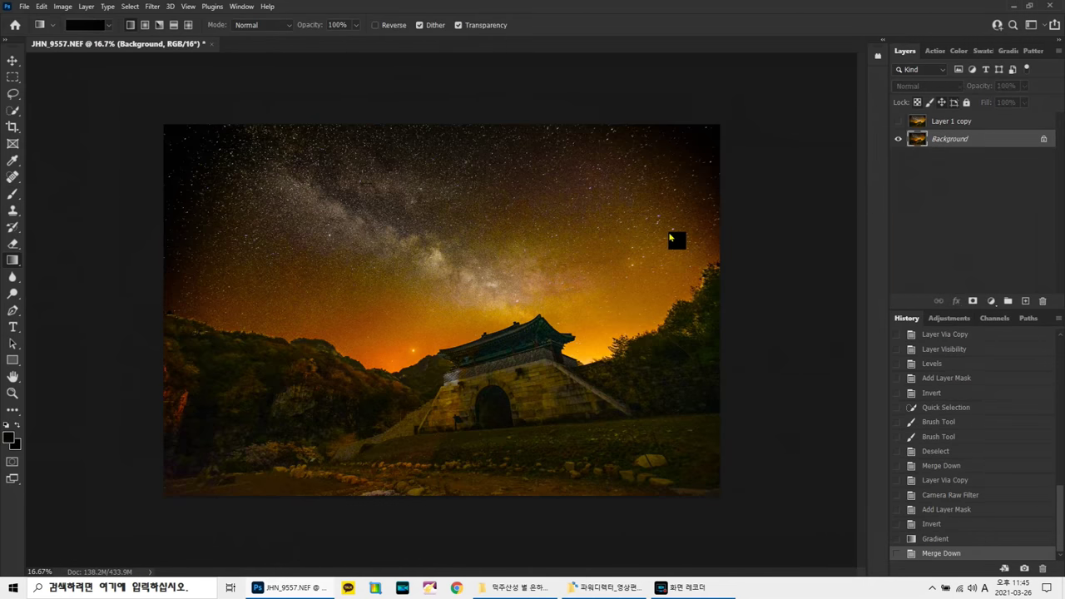
click(932, 123)
key(Delete)
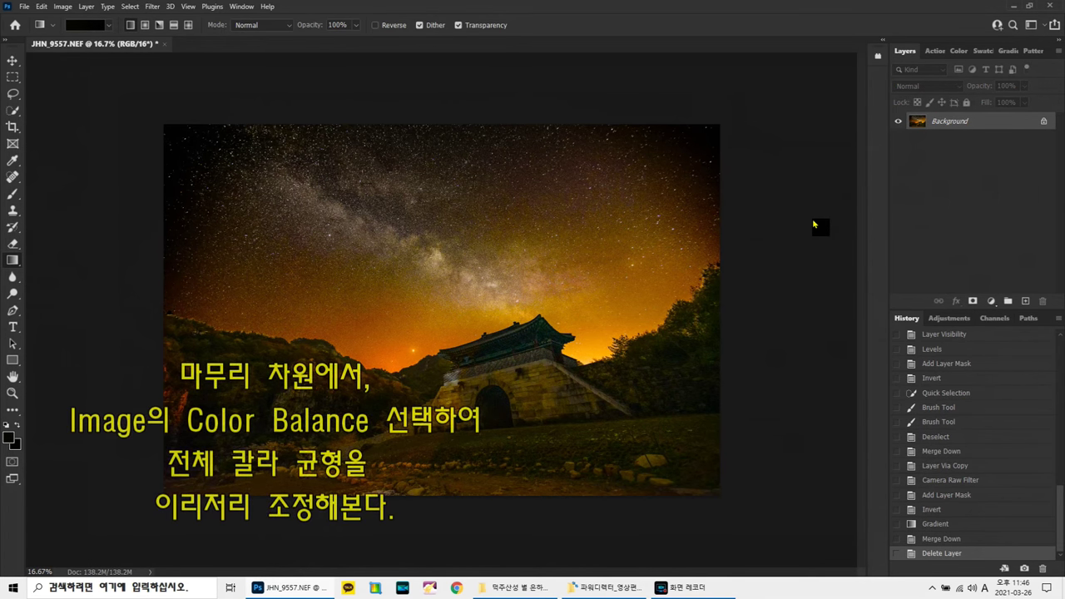
- Duplicate the background, adjust its midtones in Color Balance with green +3, blue +20 and a slight red nudge, and merge it down
key(ctrl+j)
click(63, 6)
mouse_move(83, 31)
click(250, 109)
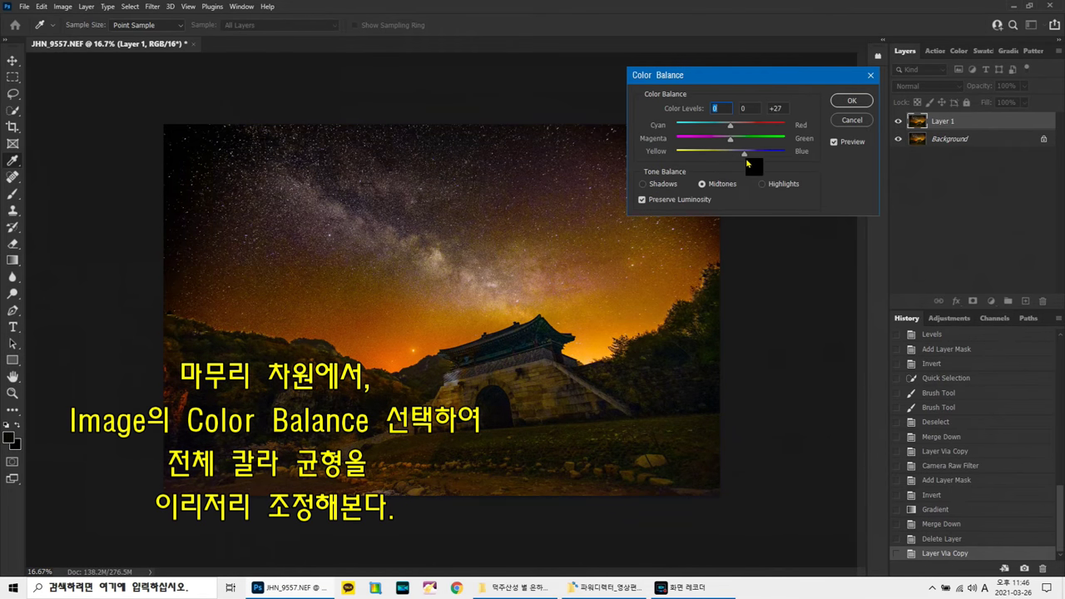
click(731, 140)
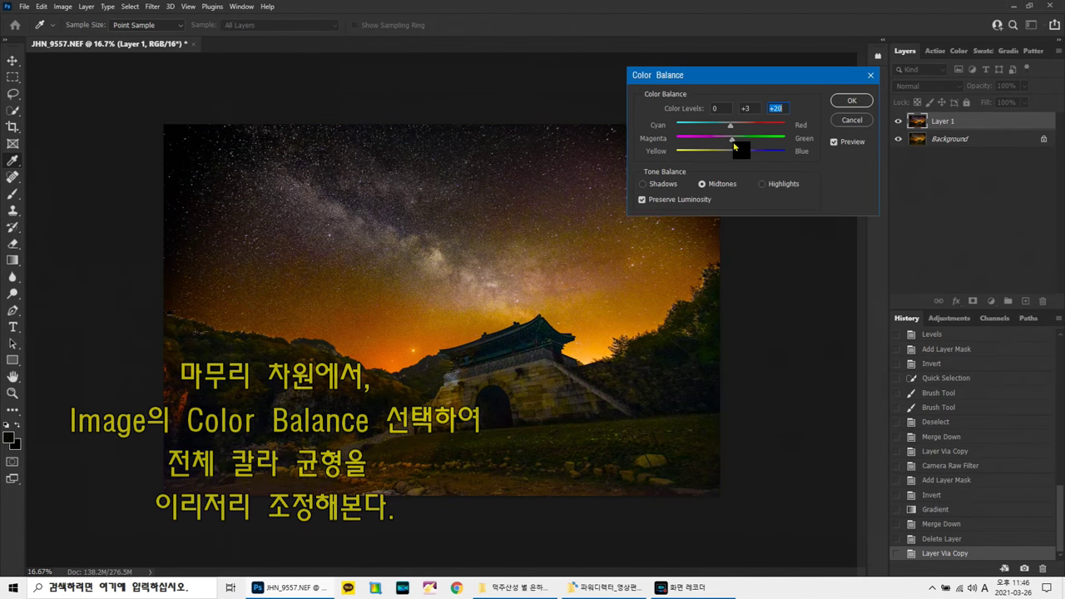
drag(731, 127, 732, 131)
key(Return)
key(ctrl+e)
- Compare the original opened photo with the finished edit by switching between the first and last history states
drag(1059, 503, 1059, 353)
click(944, 337)
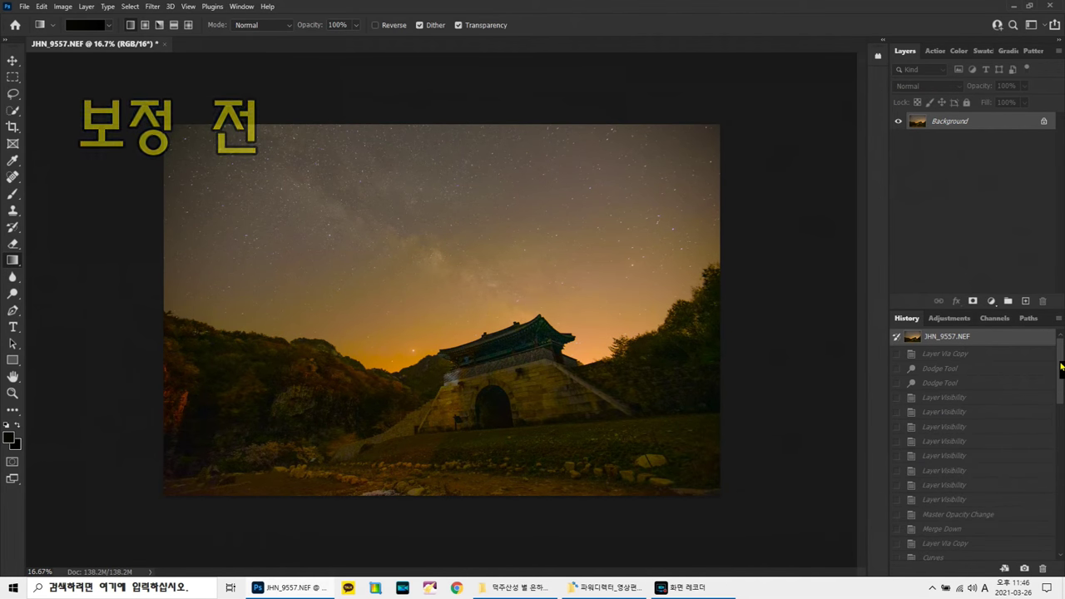
drag(1061, 366, 1056, 533)
click(940, 553)
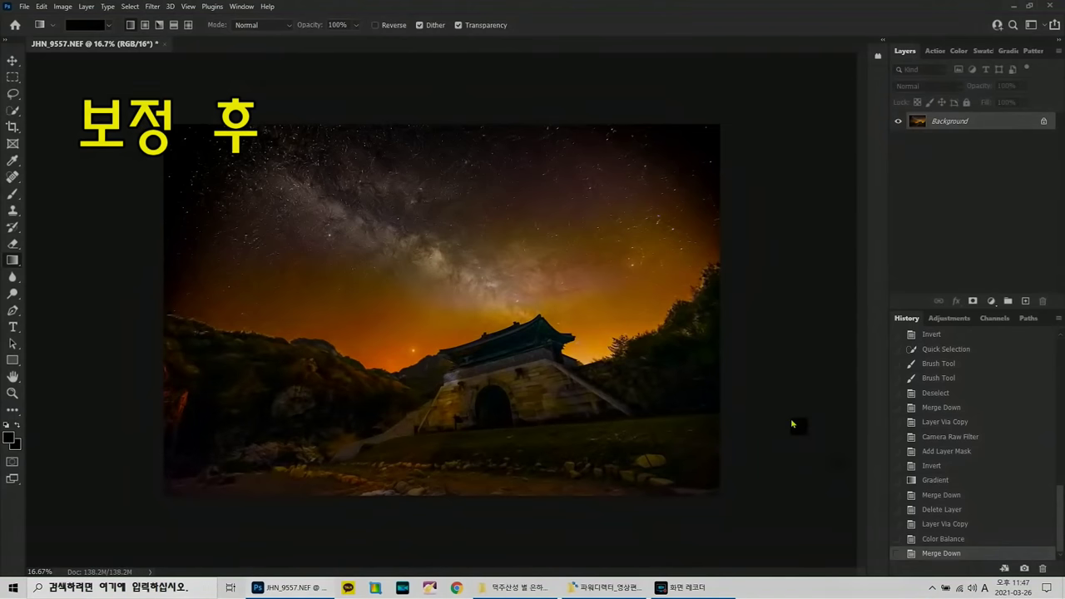